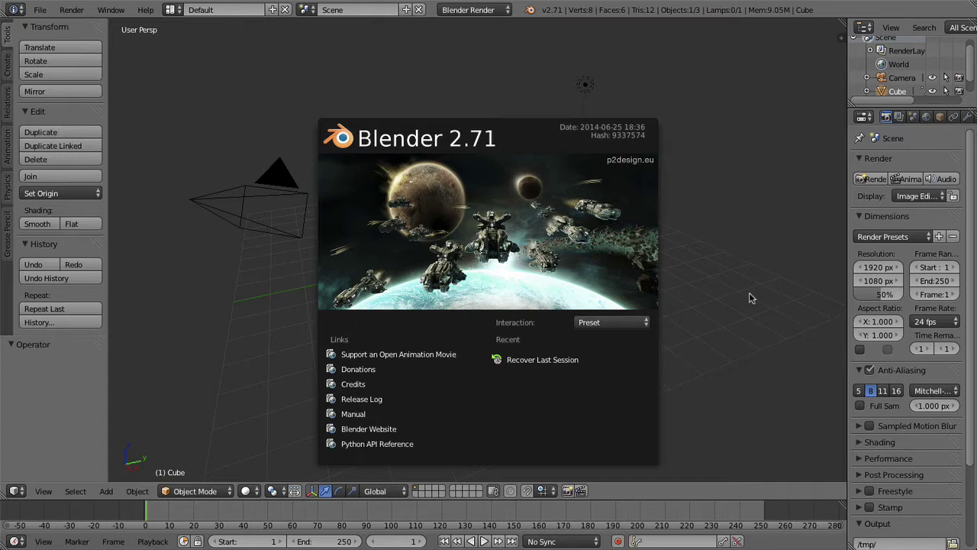
- Close the splash screen, then orbit and zoom around the default scene
left_click(749, 298)
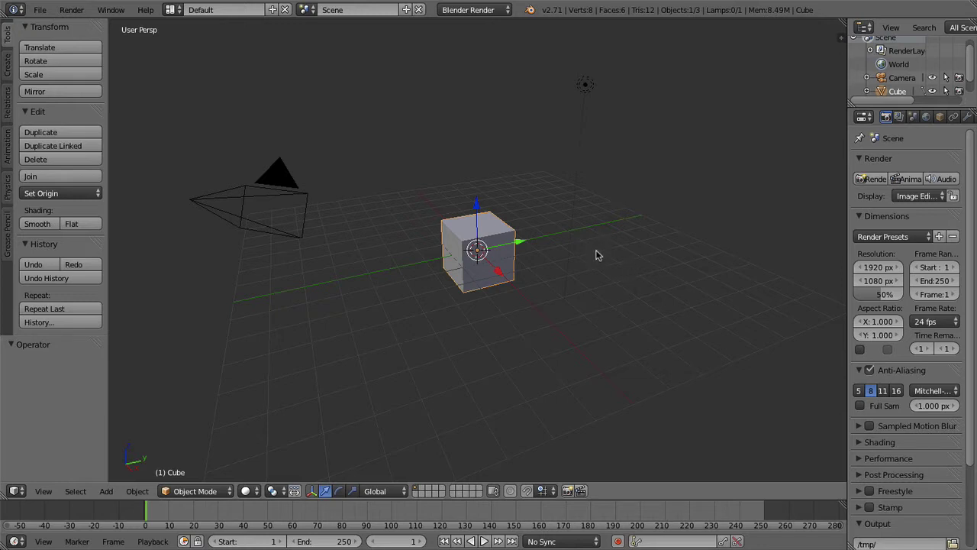
middle_click_drag(609, 257, 637, 263)
scroll(496, 257, "down", 4)
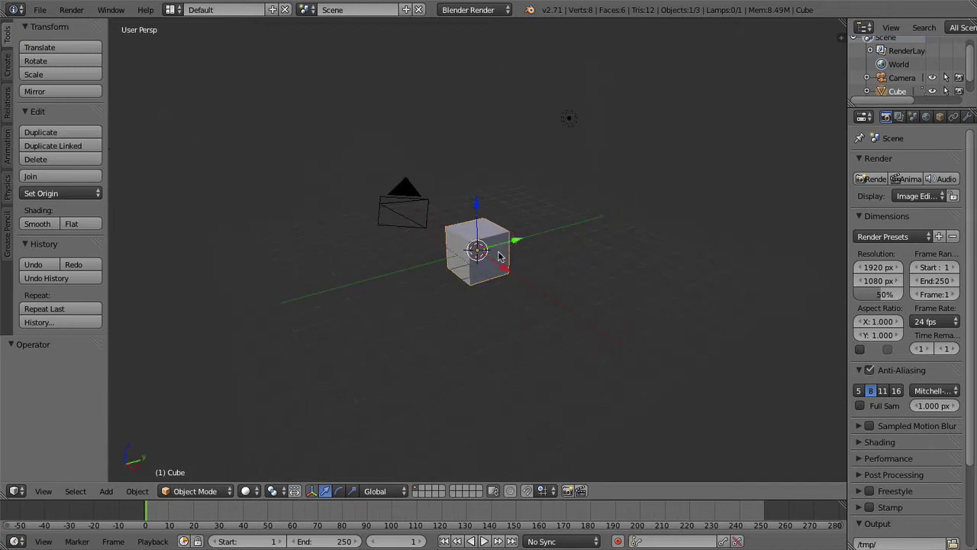
scroll(497, 257, "up", 1)
- Select the default cube and orbit the view around it
right_click(497, 258)
scroll(516, 251, "up", 4)
scroll(491, 251, "down", 5)
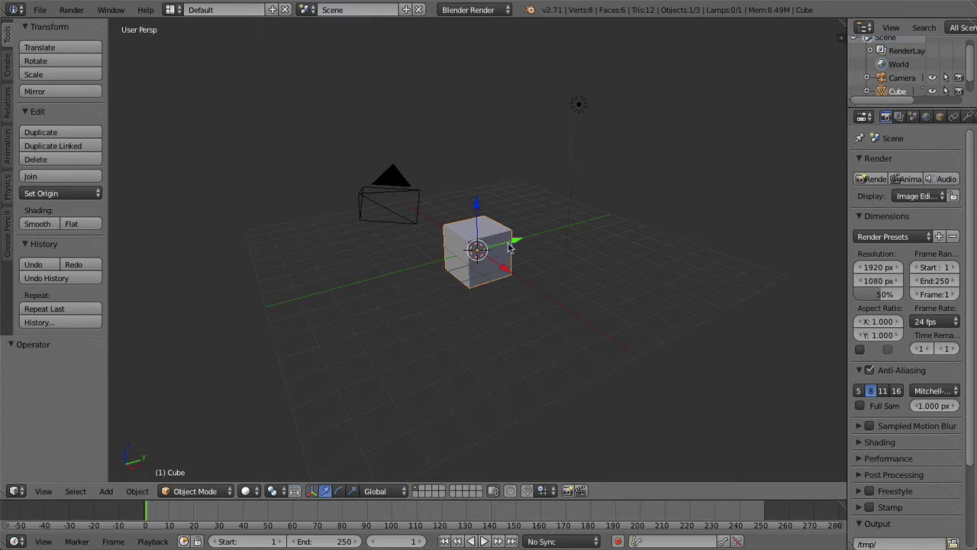
middle_click_drag(492, 250, 555, 246)
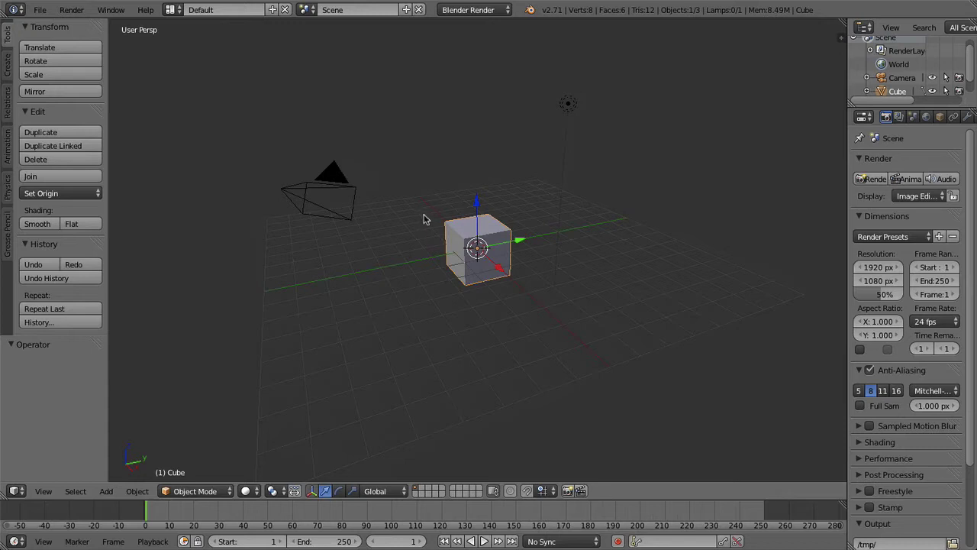
- Try selecting the camera, lamp and cube in turn
right_click(286, 187)
right_click(497, 220)
right_click(567, 107)
right_click(492, 218)
- Place the 3D cursor at several spots on the grid
left_click(391, 208)
left_click(516, 180)
left_click(690, 184)
left_click(692, 261)
left_click(576, 271)
left_click(590, 273)
left_click(568, 227)
- Select all objects and delete the camera, cube and lamp
right_click(356, 188)
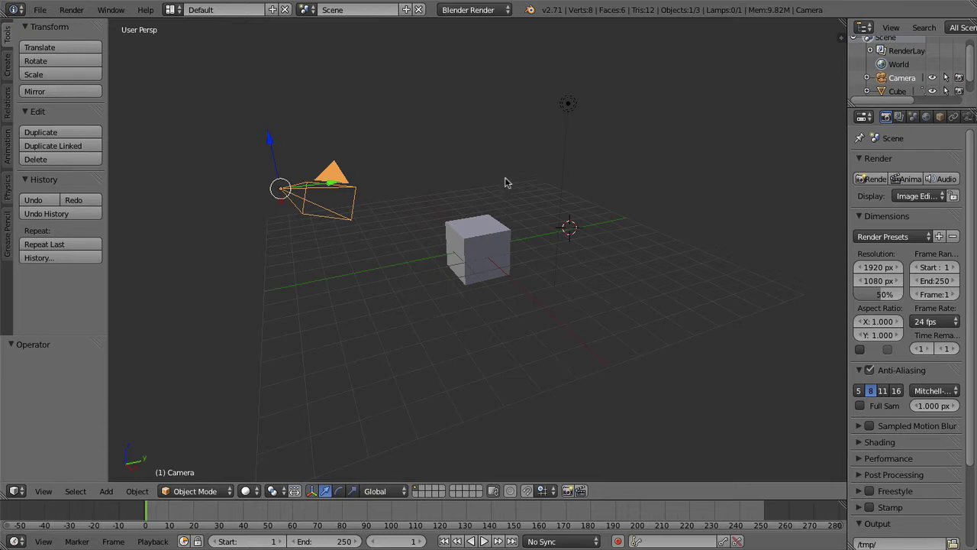
key("a")
key("a")
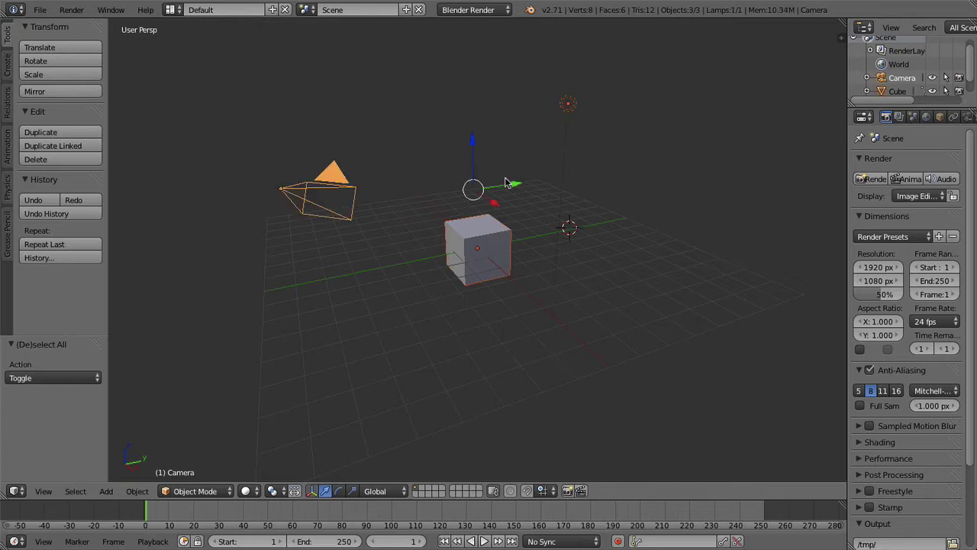
key("a")
key("a")
key("x")
left_click(485, 182)
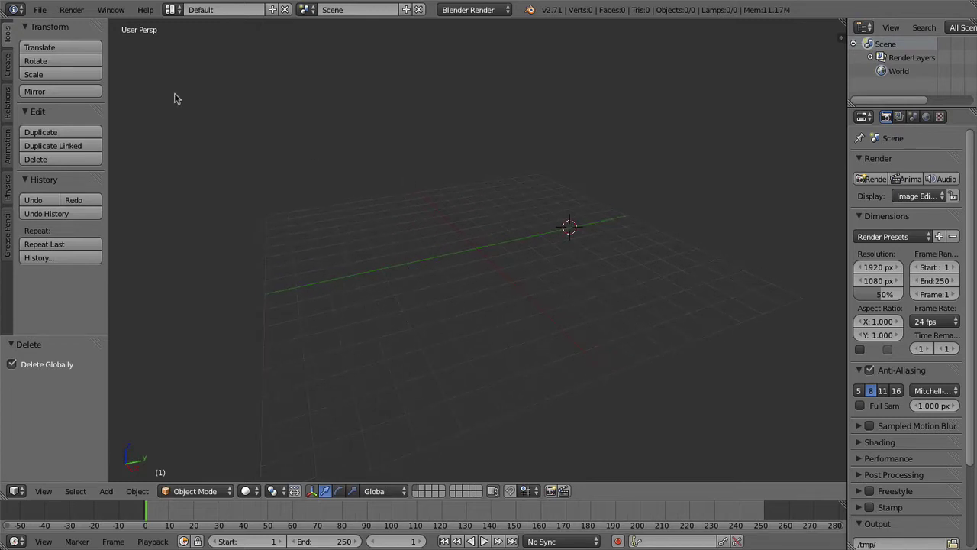
- In User Preferences > Input, bind 3D View (Global) View Selected to Shift F, then close
left_click(42, 10)
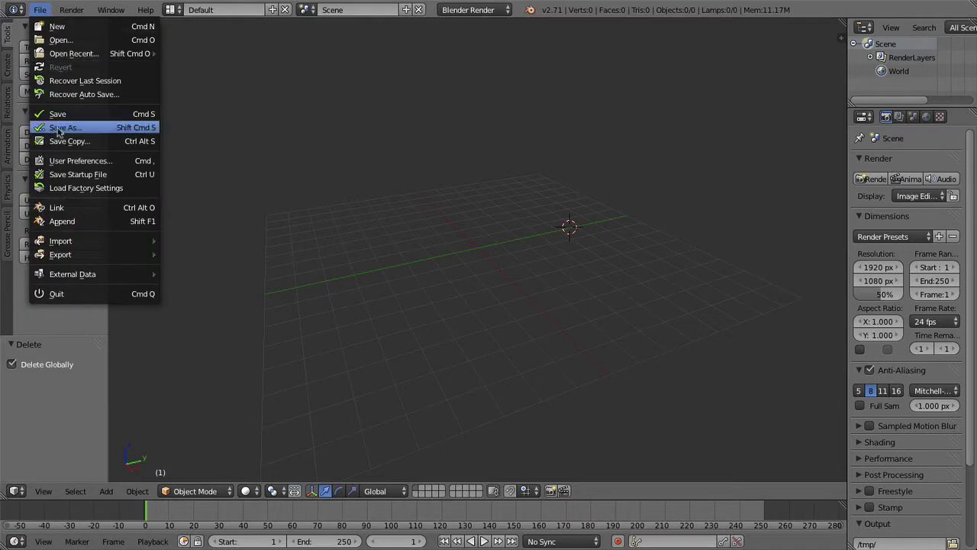
left_click(79, 161)
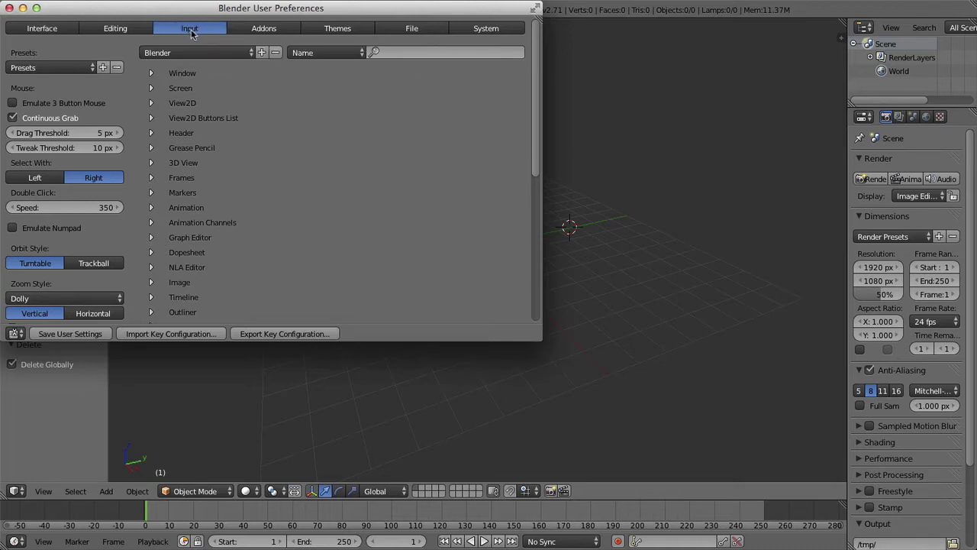
left_click(152, 164)
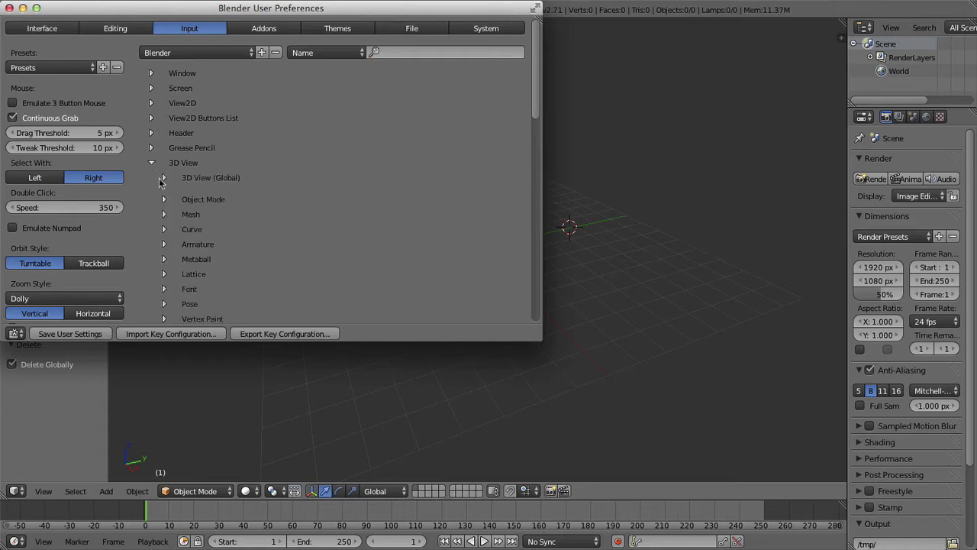
left_click(165, 181)
scroll(192, 181, "down", 3)
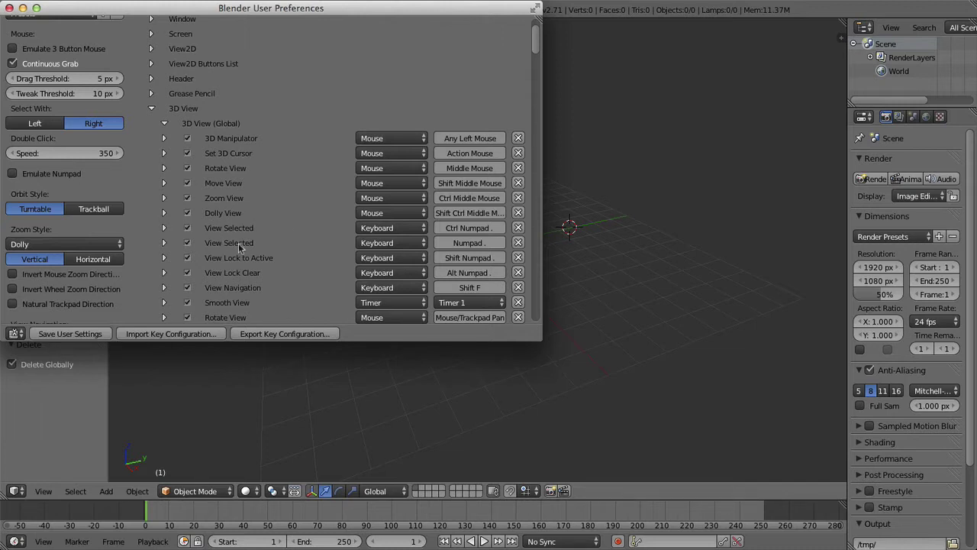
left_click(472, 244)
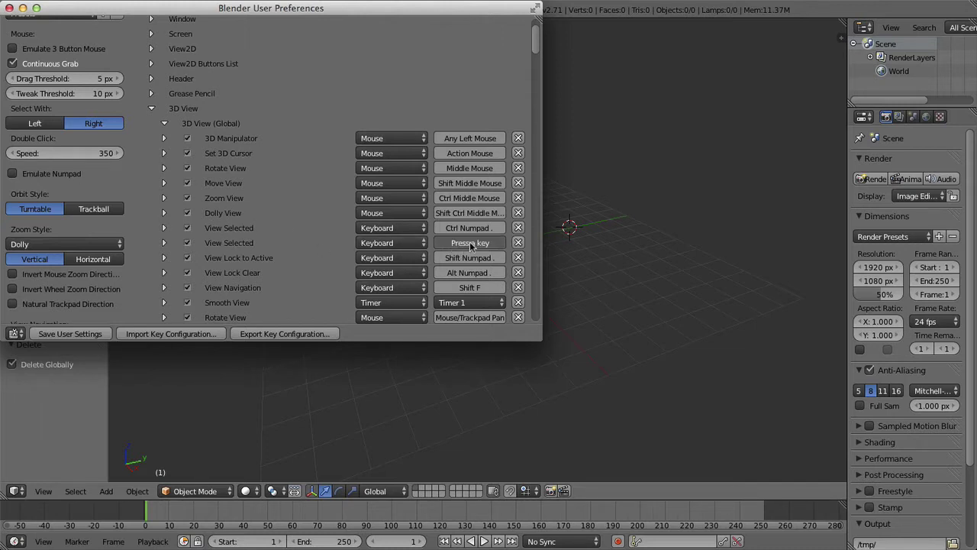
key("shift+f")
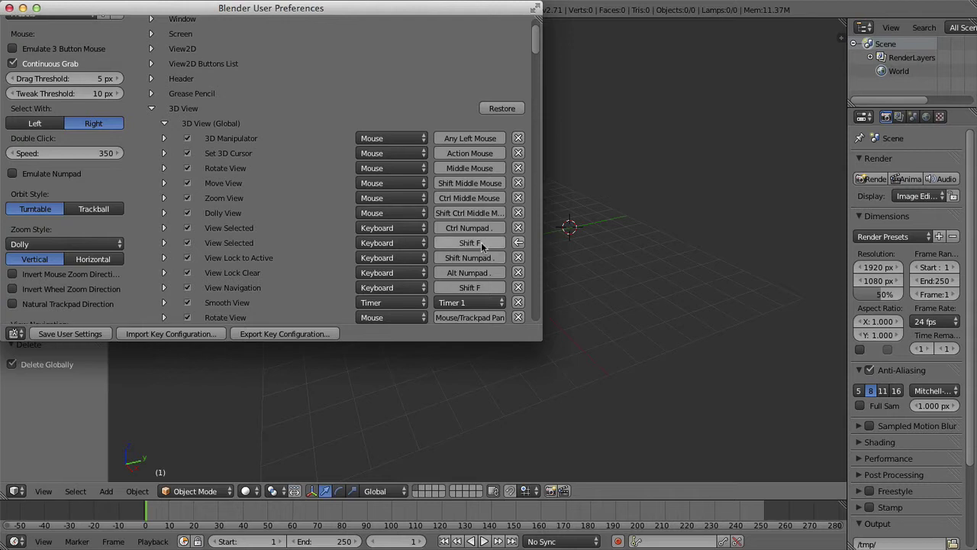
left_click(10, 8)
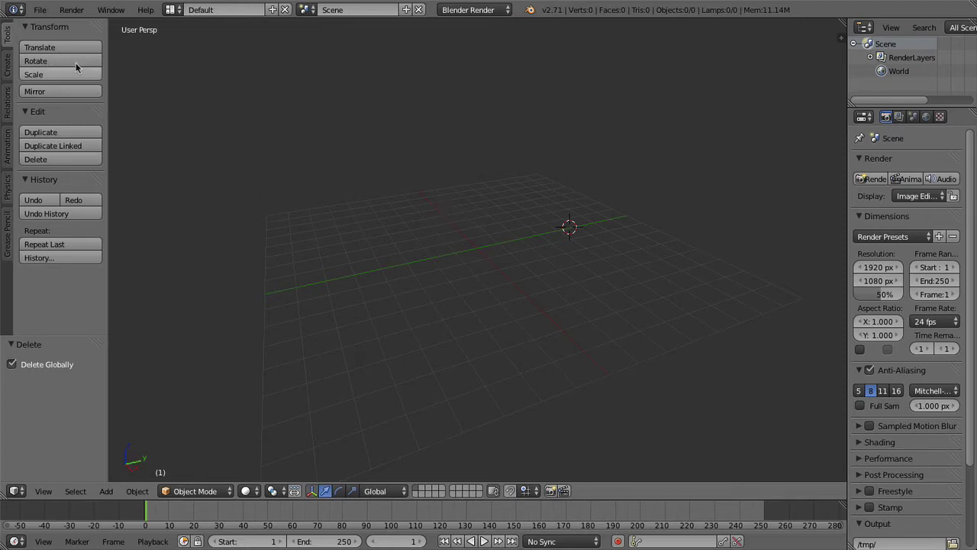
- Import headNoUV.obj from the blender tut folder as Wavefront OBJ and frame it
left_click(40, 10)
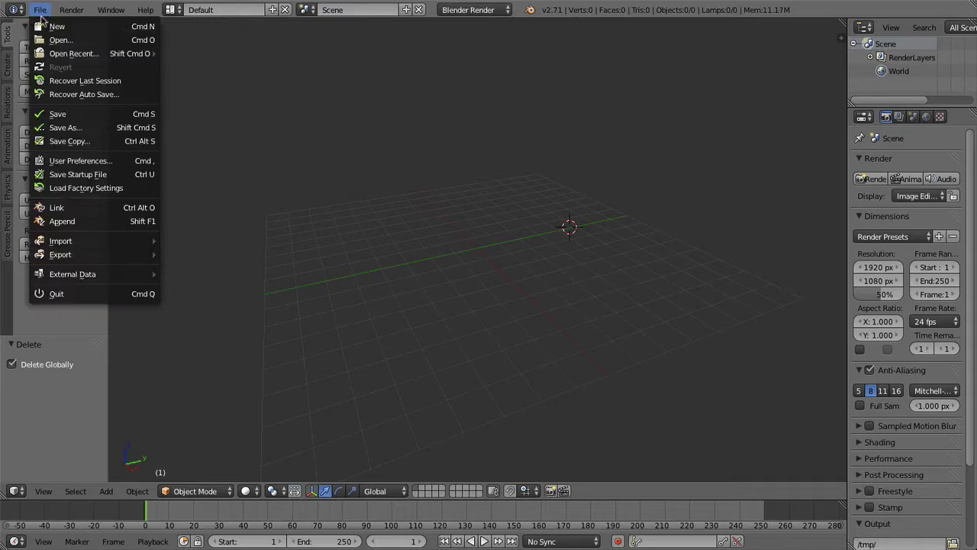
mouse_move(114, 241)
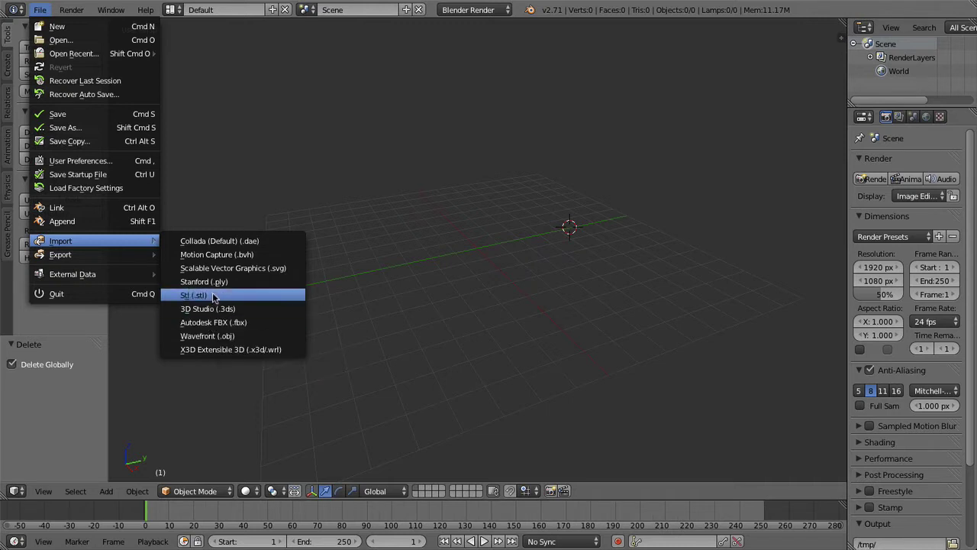
left_click(216, 336)
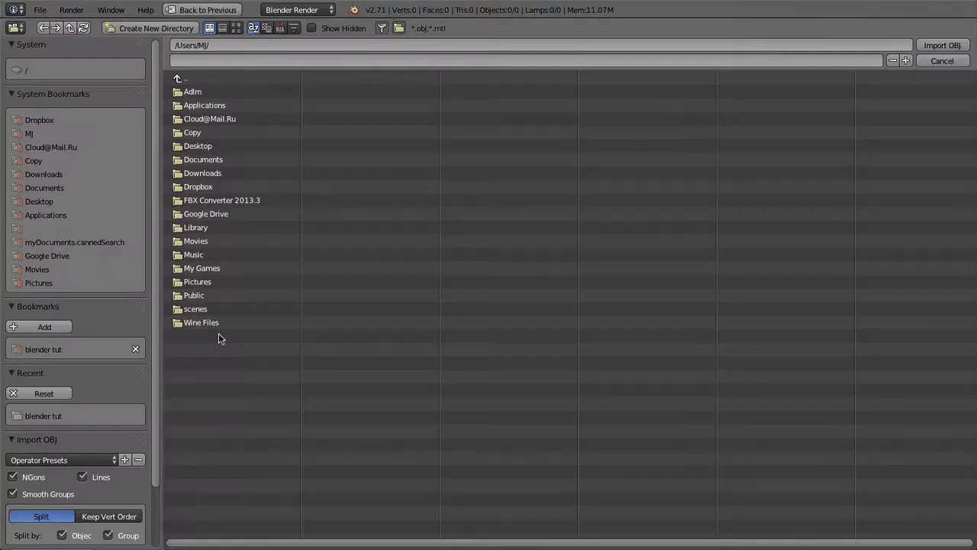
left_click(57, 349)
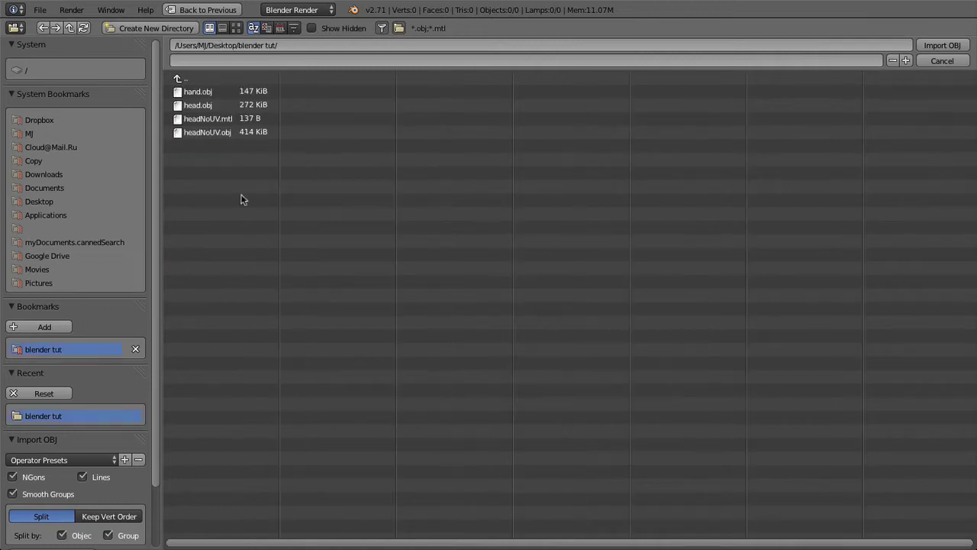
double_click(203, 133)
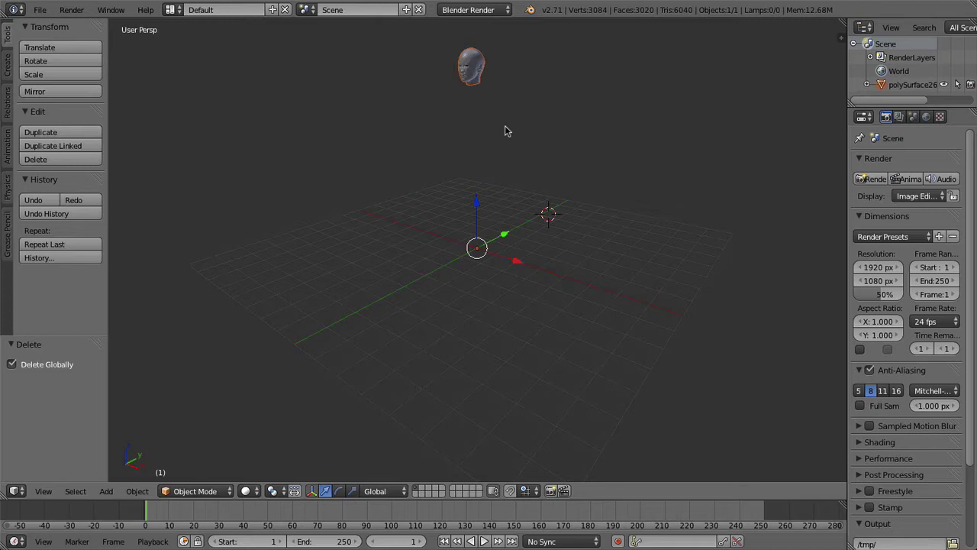
key("KP_Decimal")
- Switch to the UV Editing layout and orbit the head to its left side
middle_click_drag(508, 131, 610, 225)
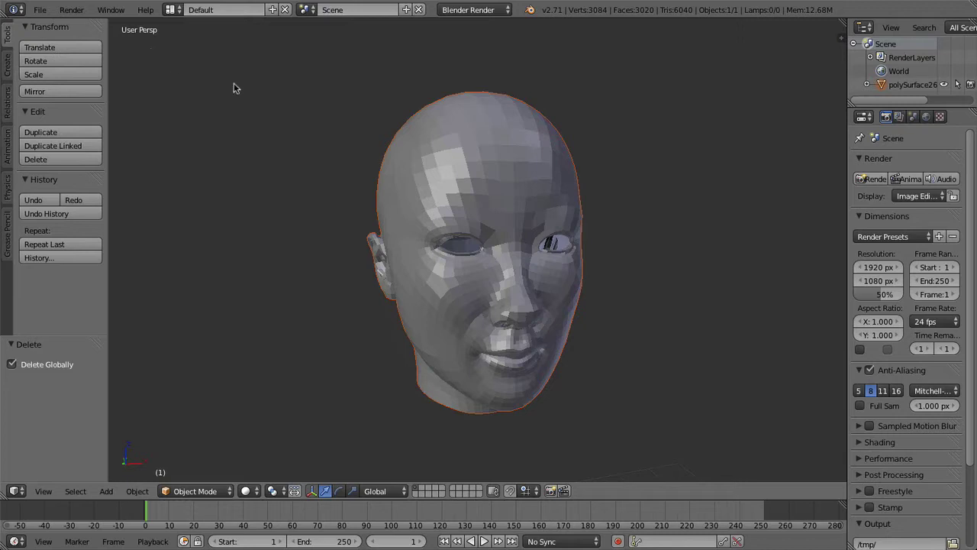
left_click(173, 11)
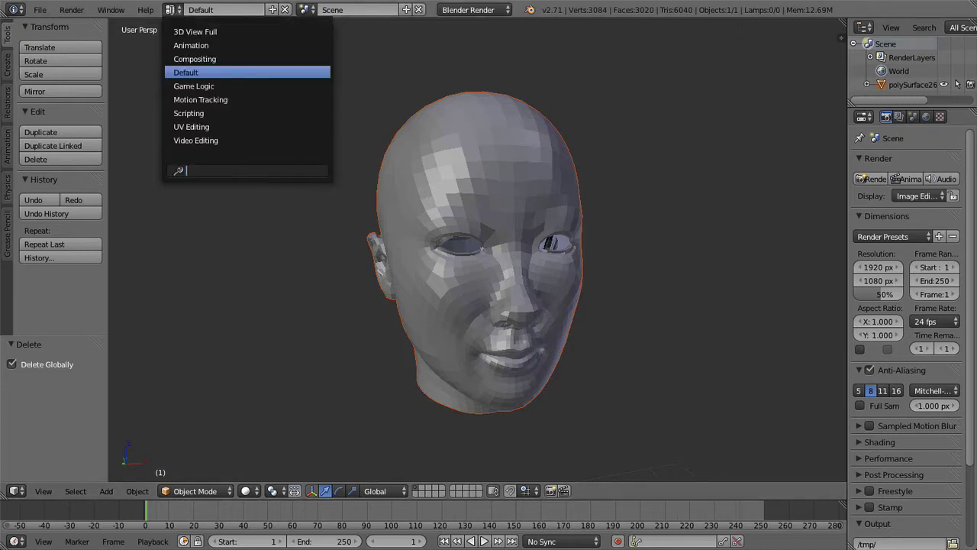
left_click(189, 127)
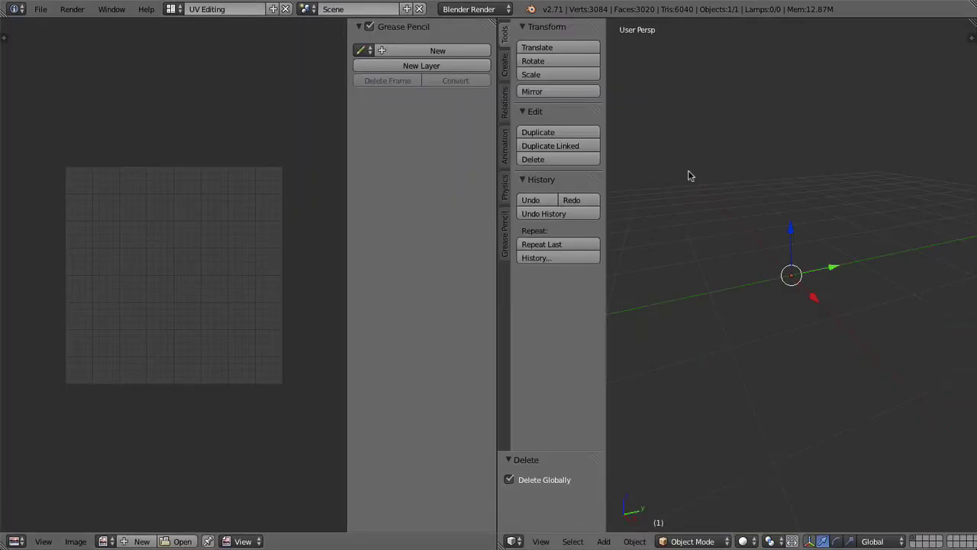
middle_click_drag(688, 178, 779, 187)
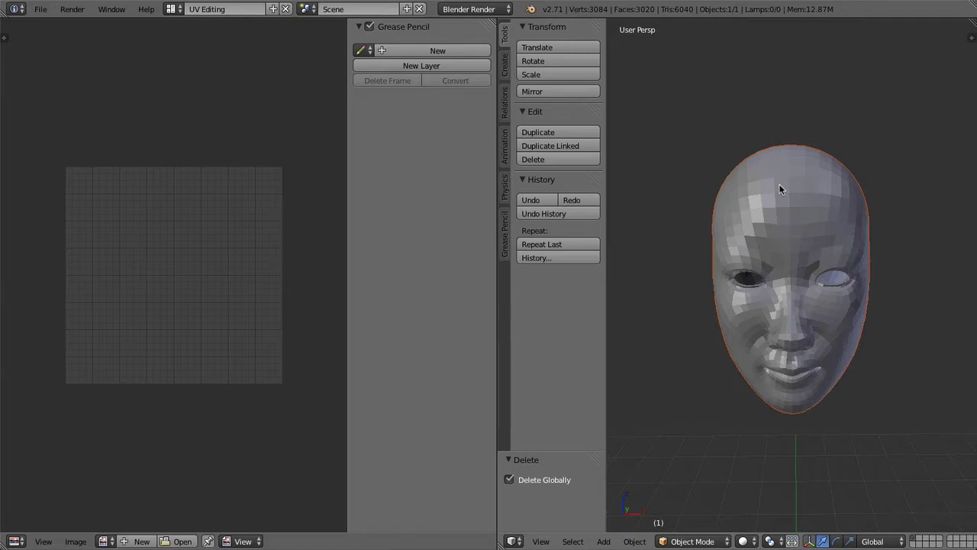
middle_click_drag(779, 186, 744, 186)
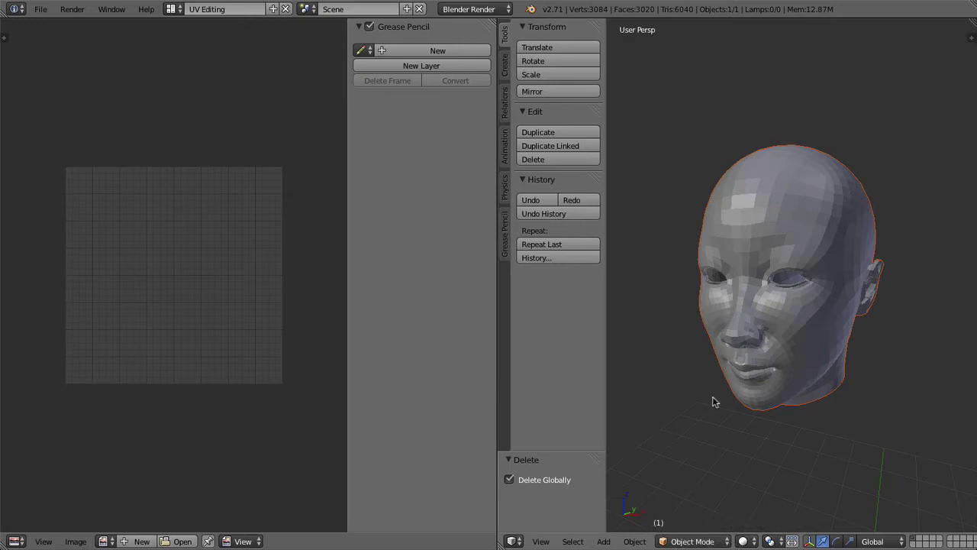
- Select the head mesh and put it into Edit Mode
right_click(826, 308)
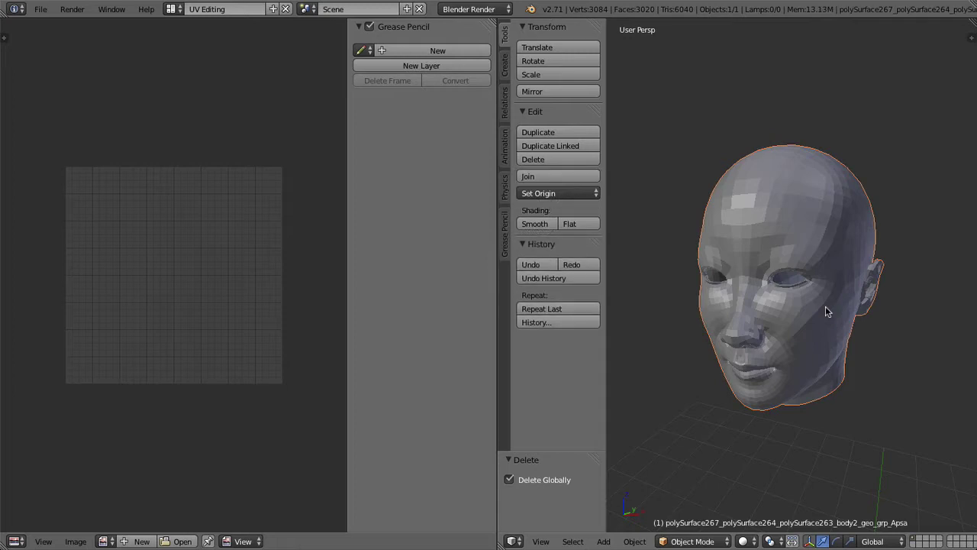
left_click(689, 541)
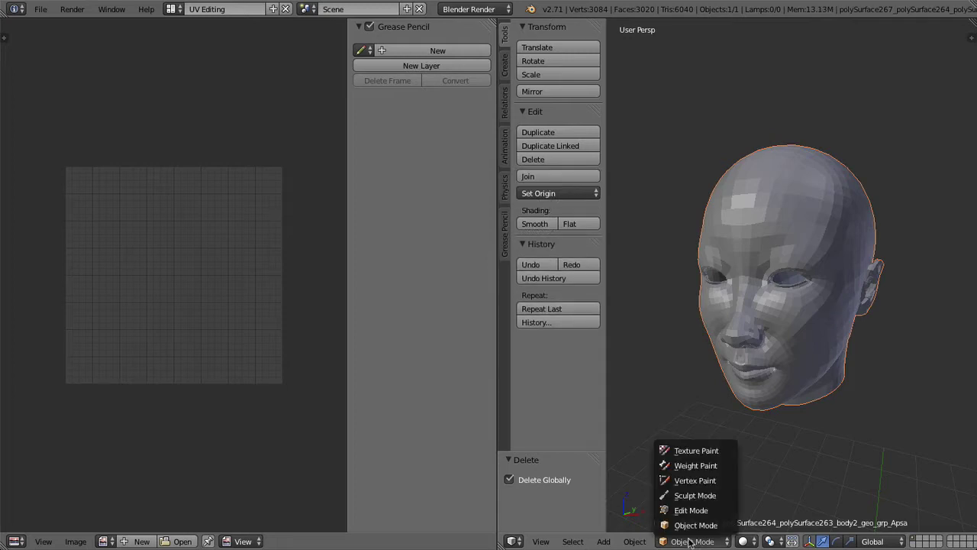
left_click(692, 510)
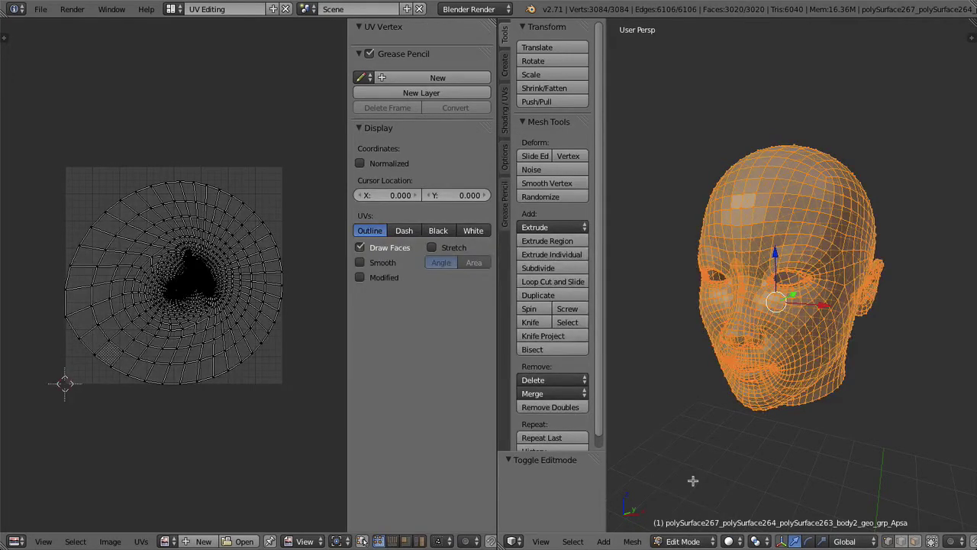
key("Tab")
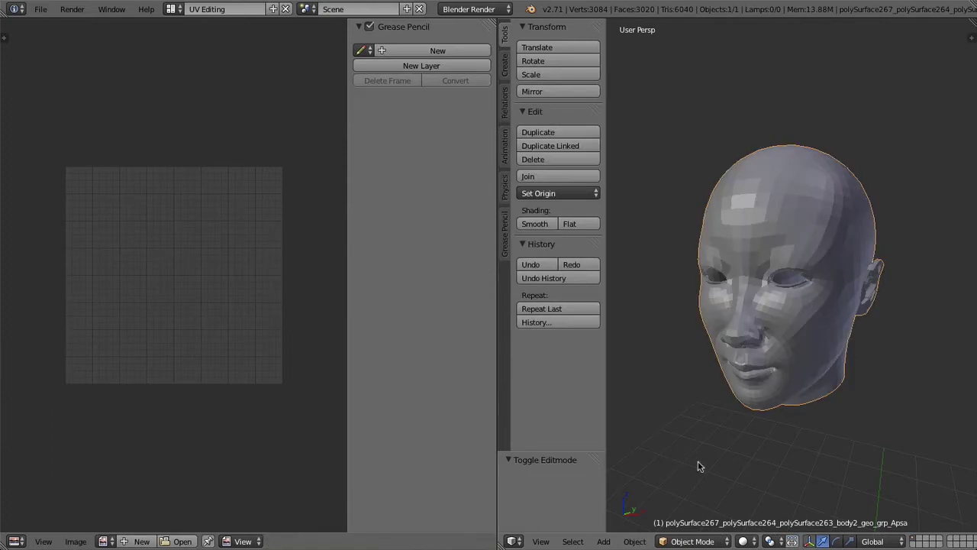
key("Tab")
key("Tab")
key("Tab")
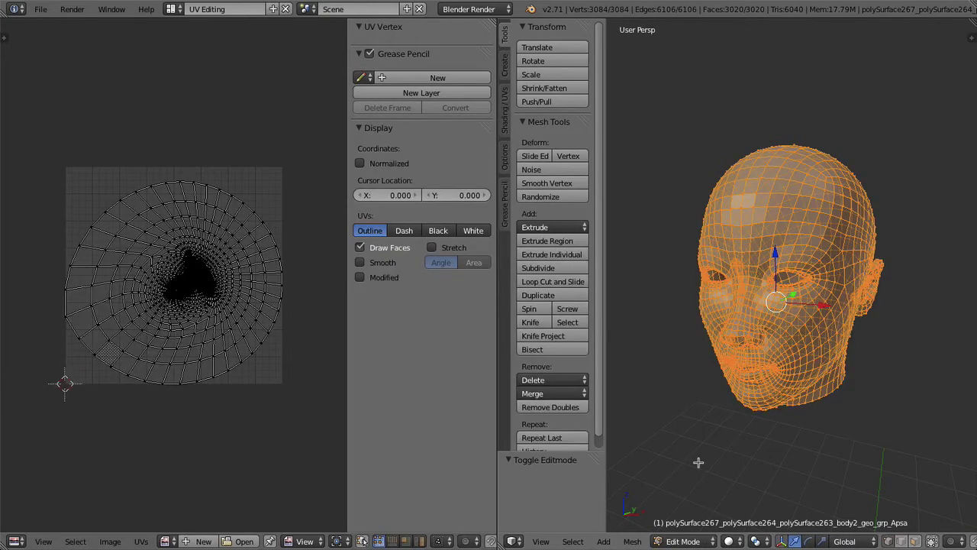
- Re-enter Edit Mode with all selected and turn on UV sync selection
mouse_move(689, 401)
middle_mouse_down()
mouse_move(742, 397)
mouse_move(685, 387)
middle_mouse_up()
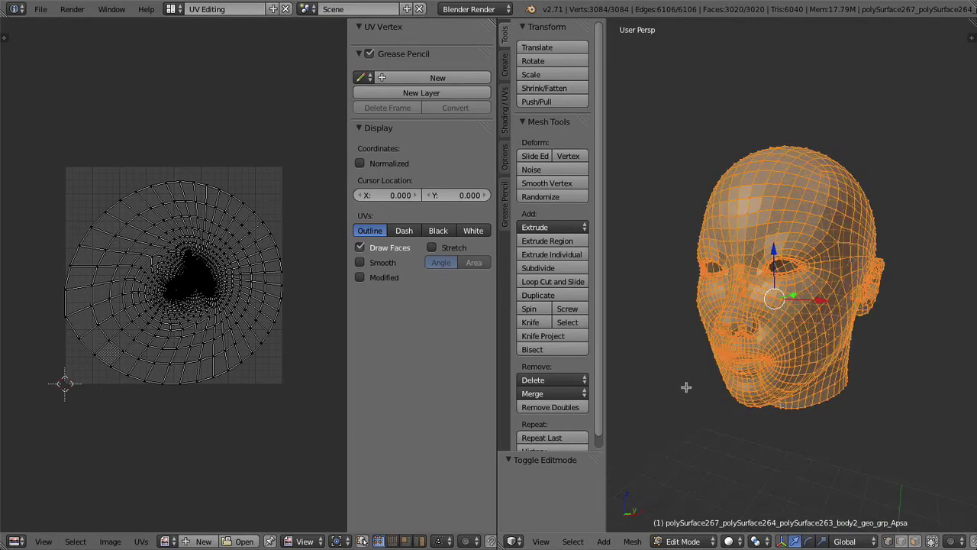
key("Tab")
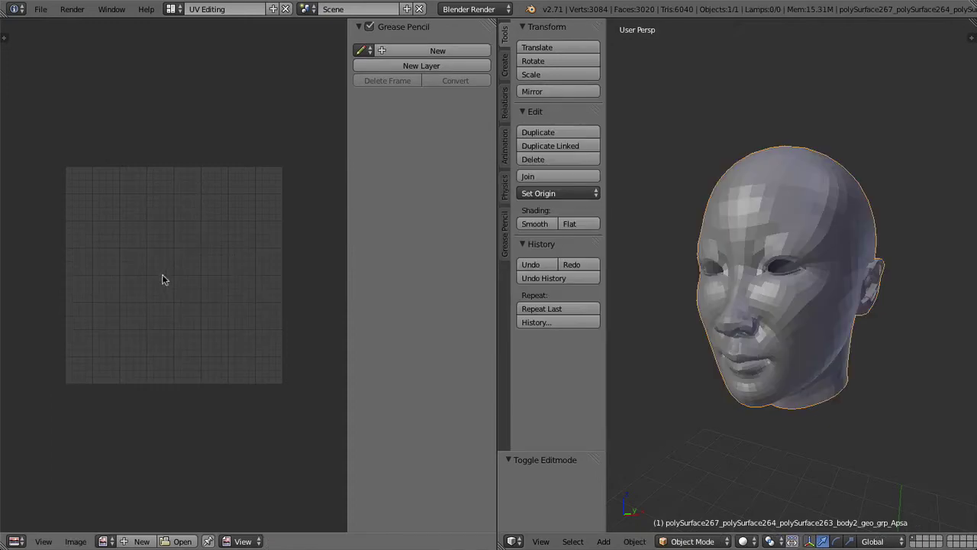
key("Tab")
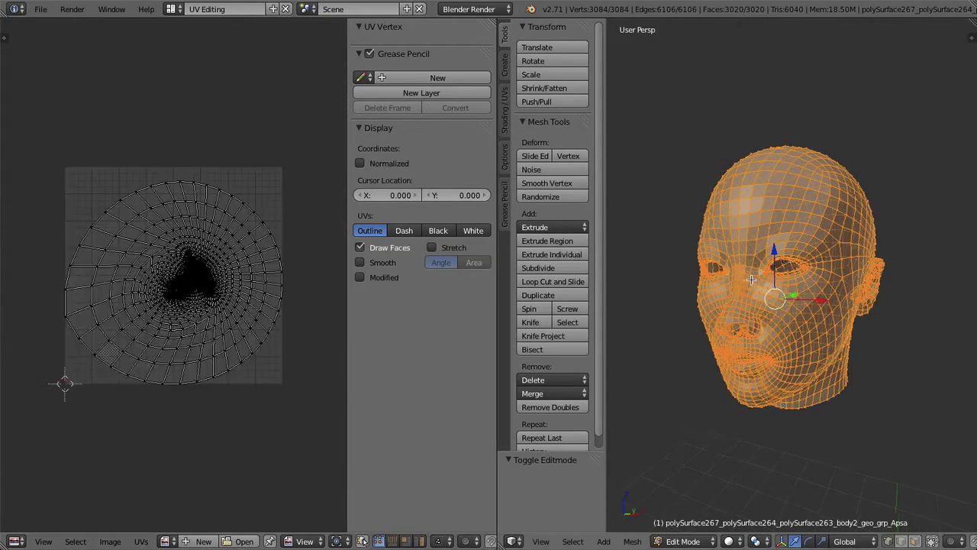
key("Tab")
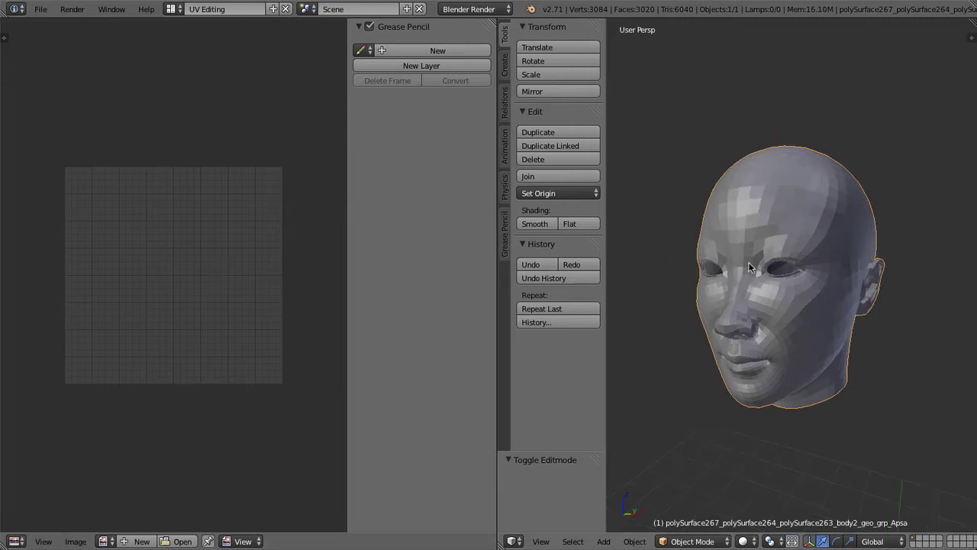
key("Tab")
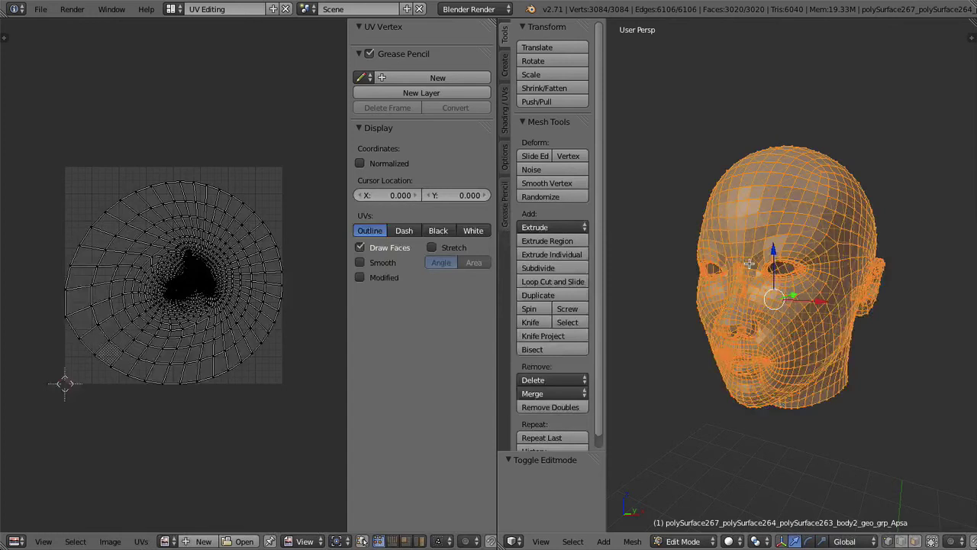
left_click(363, 541)
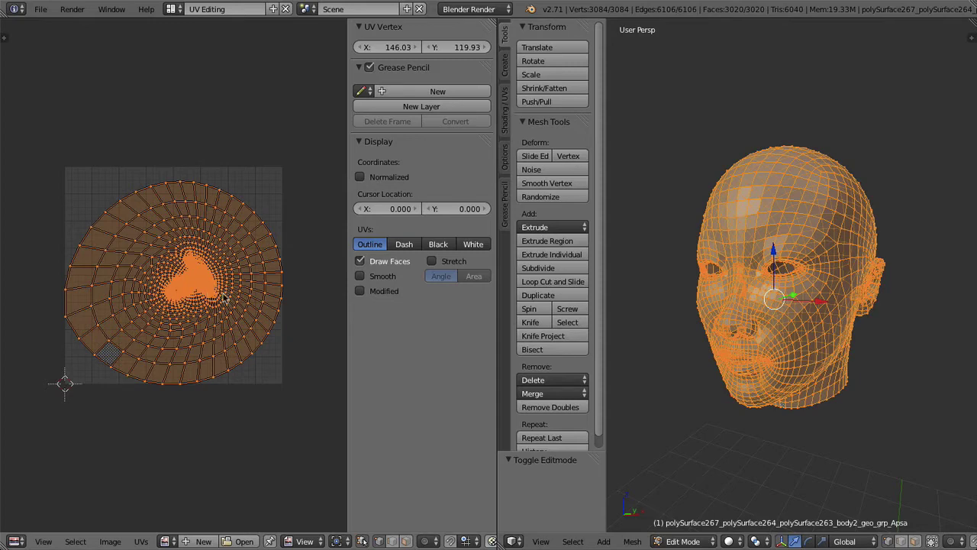
- Create a new 1024×1024 UV Grid image named 'UV' in the UV editor
middle_click_drag(685, 288, 703, 287)
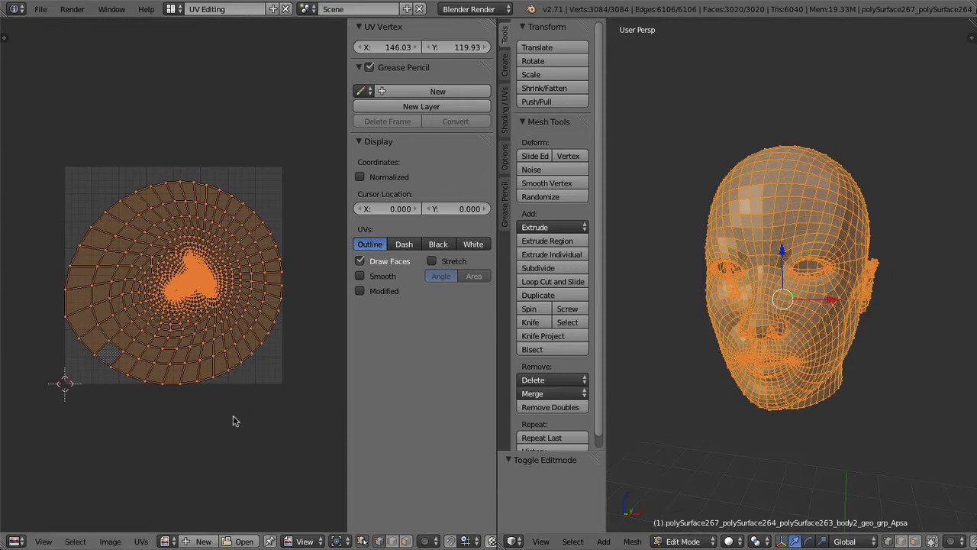
left_click(191, 541)
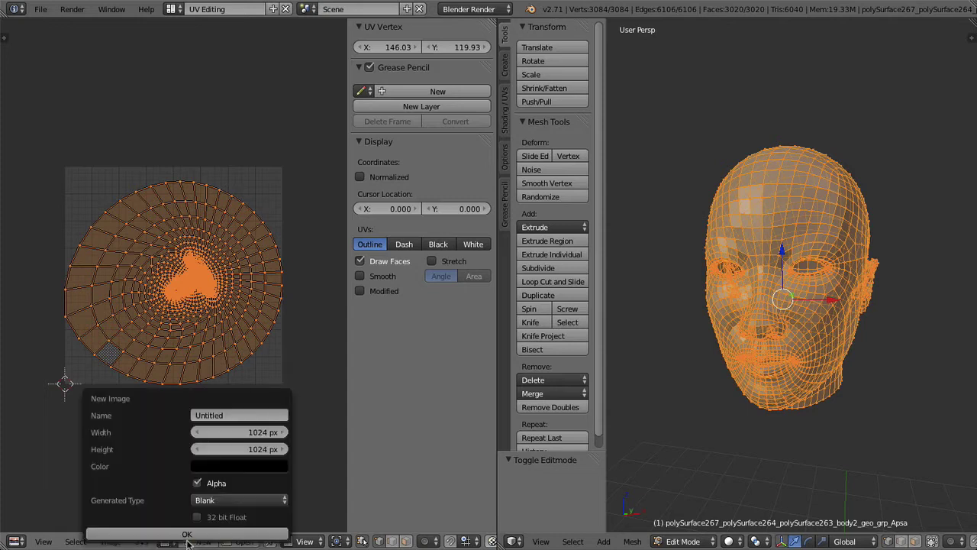
left_click(241, 415)
type("UV")
key("Return")
left_click(203, 501)
left_click(216, 468)
left_click(186, 534)
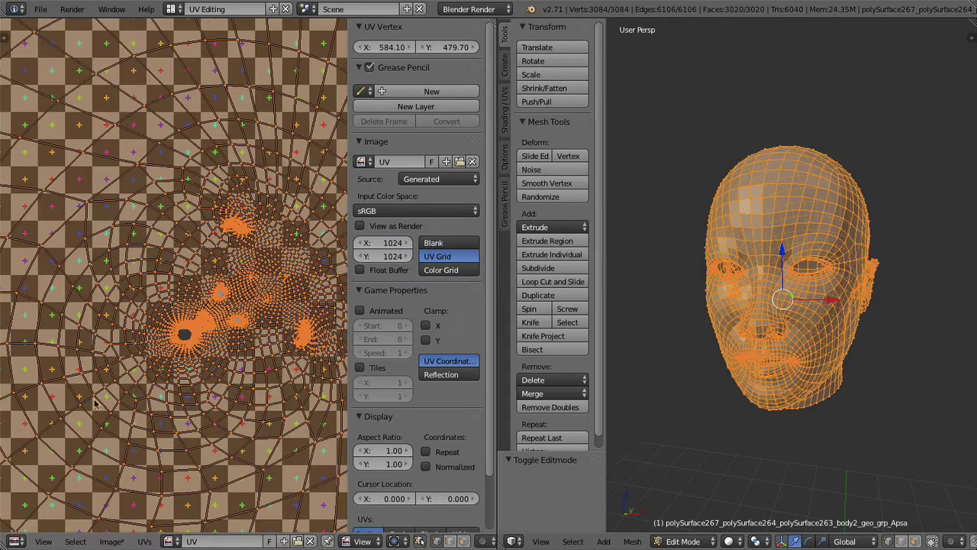
middle_click_drag(828, 296, 796, 295)
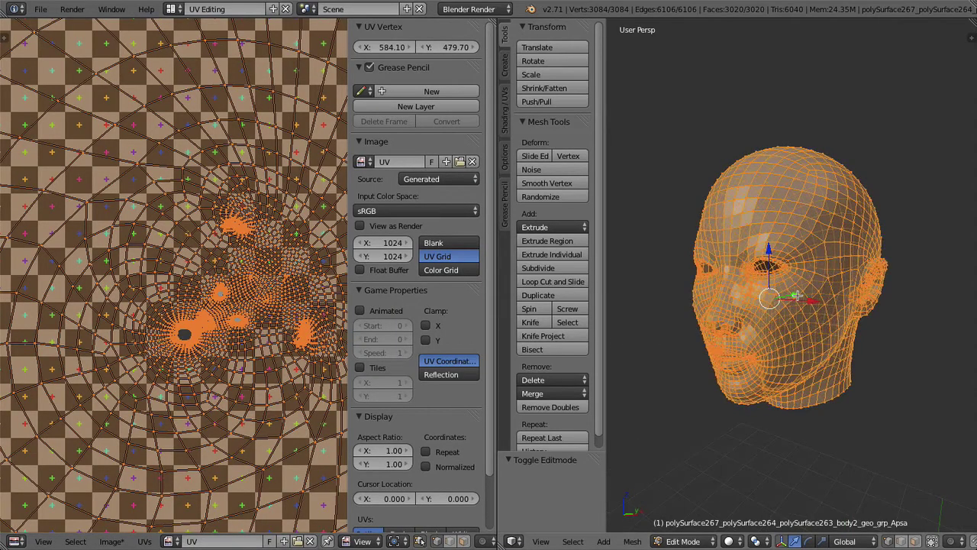
- Set viewport shading to Texture and view the checker-textured head in Object Mode
left_click(731, 540)
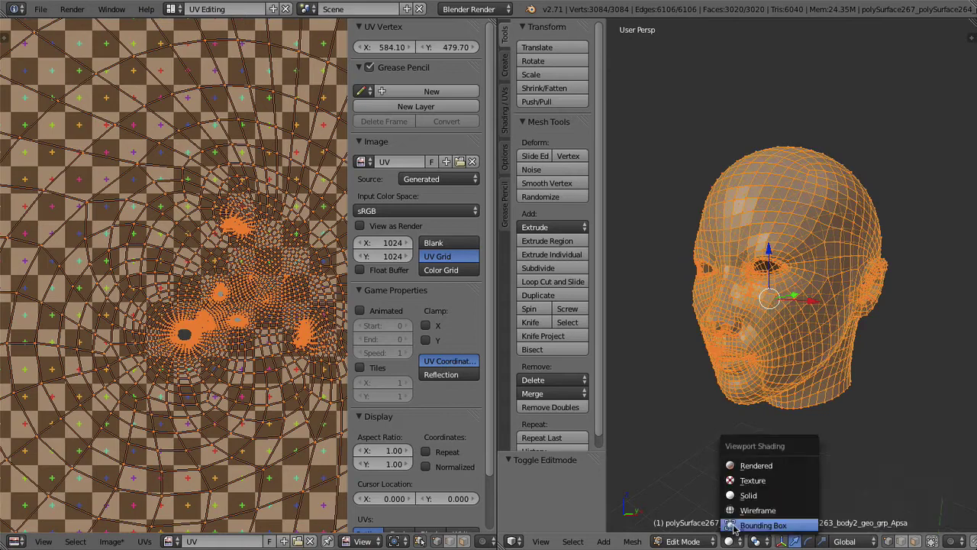
left_click(753, 480)
mouse_move(765, 254)
middle_mouse_down()
mouse_move(826, 252)
mouse_move(736, 259)
mouse_move(828, 229)
mouse_move(824, 202)
mouse_move(818, 233)
mouse_move(824, 221)
mouse_move(831, 237)
mouse_move(790, 241)
mouse_move(814, 233)
mouse_move(806, 254)
mouse_move(817, 264)
middle_mouse_up()
key("Tab")
key("Tab")
scroll(786, 238, "up", 3)
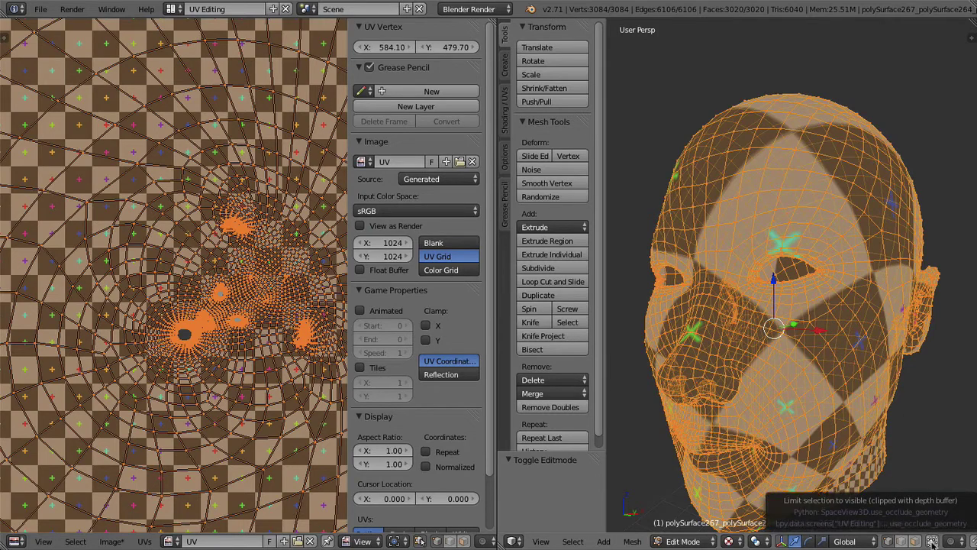
left_click(932, 541)
- Restore limit-to-visible selection, orbit to a frontal view, and switch to Edge select mode
left_click(932, 541)
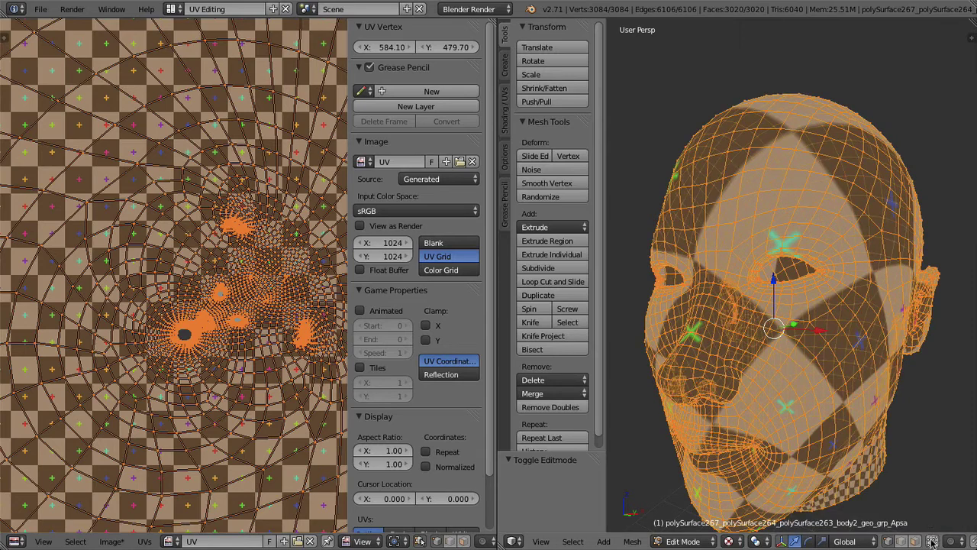
middle_click_drag(812, 332, 789, 266)
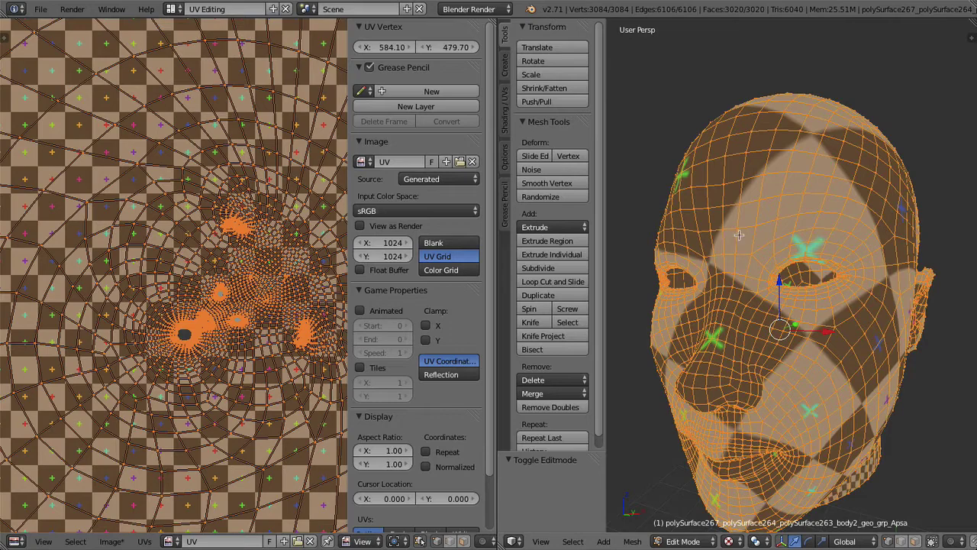
key("KP_6")
key("KP_6")
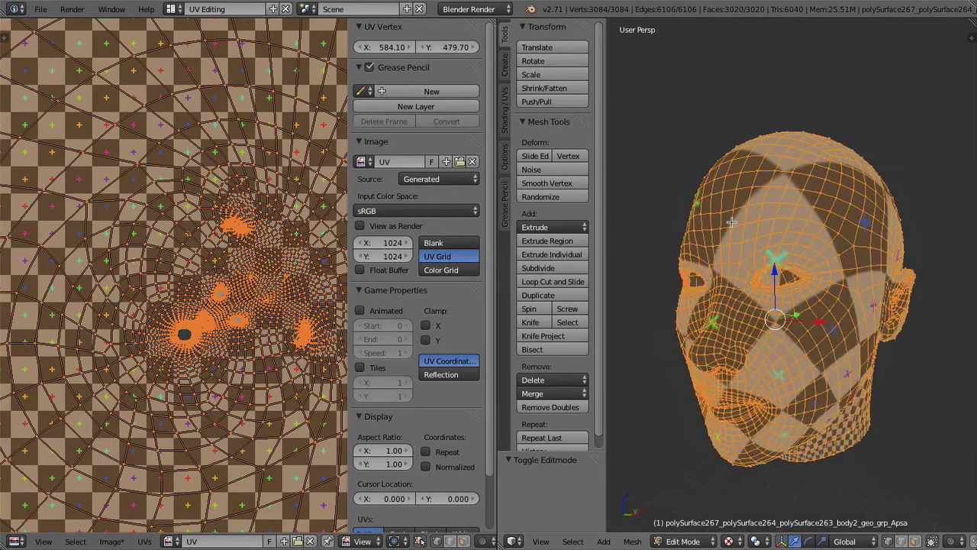
middle_click_drag(747, 222, 770, 224)
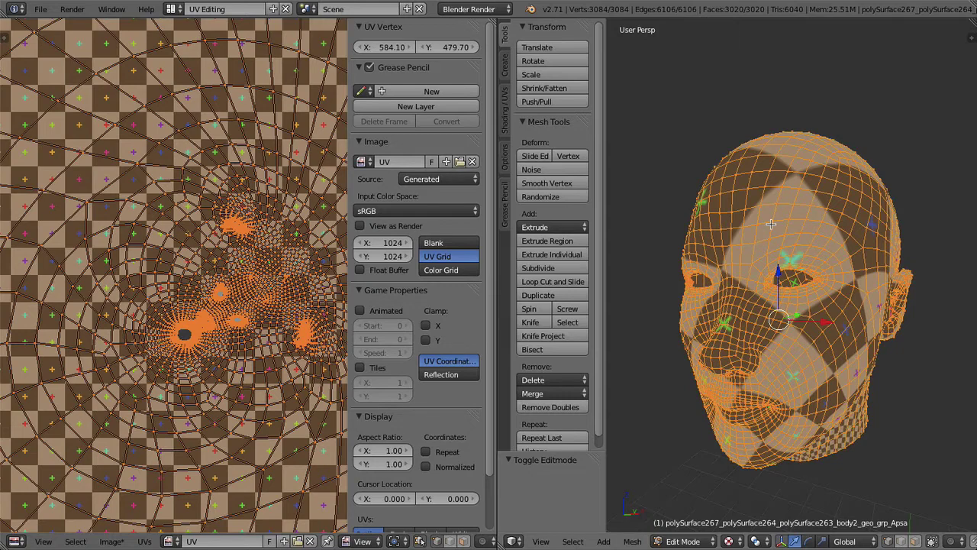
middle_click_drag(771, 224, 779, 224)
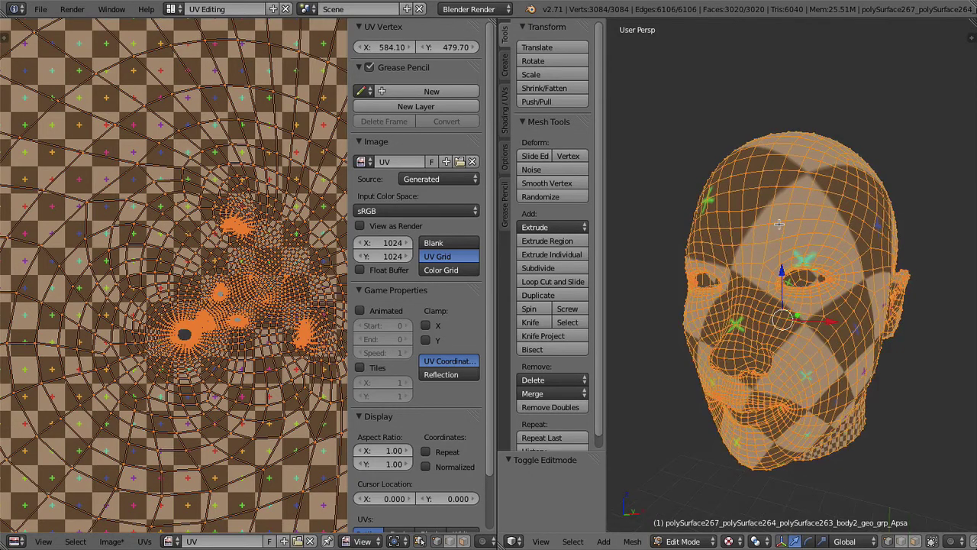
key("ctrl+Tab")
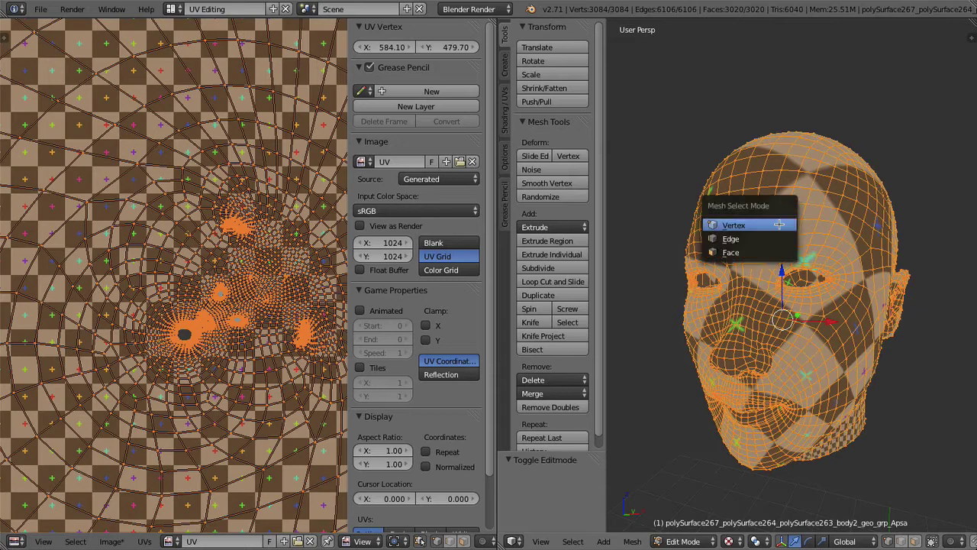
left_click(726, 239)
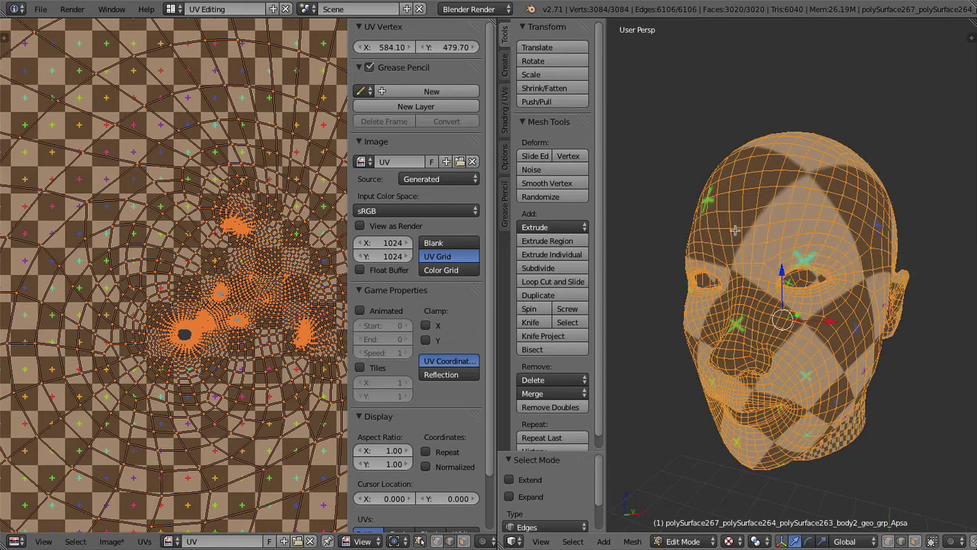
mouse_move(736, 231)
middle_mouse_down()
mouse_move(793, 225)
mouse_move(728, 227)
middle_mouse_up()
- Deselect all of the head mesh and swing it round to face front
key("a")
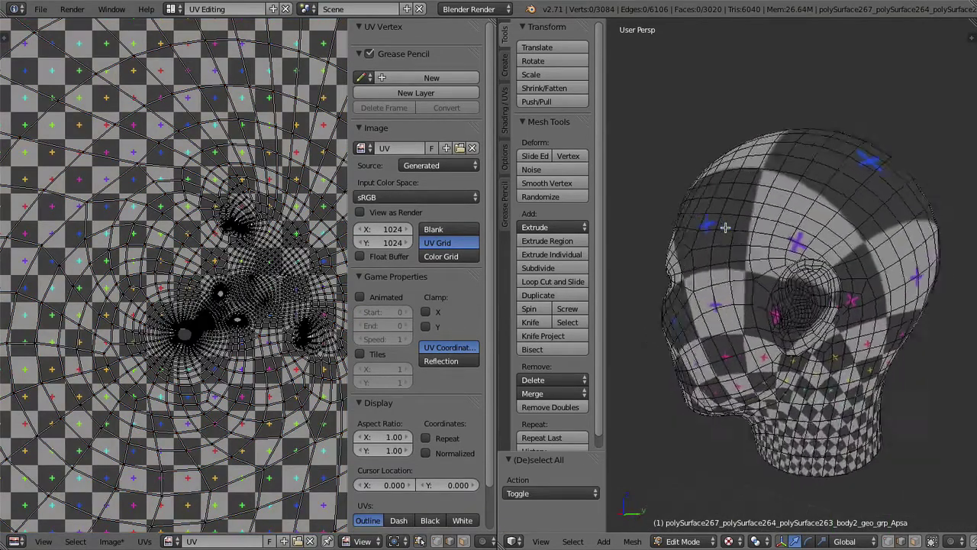
middle_click_drag(725, 227, 774, 230)
key("a")
key("a")
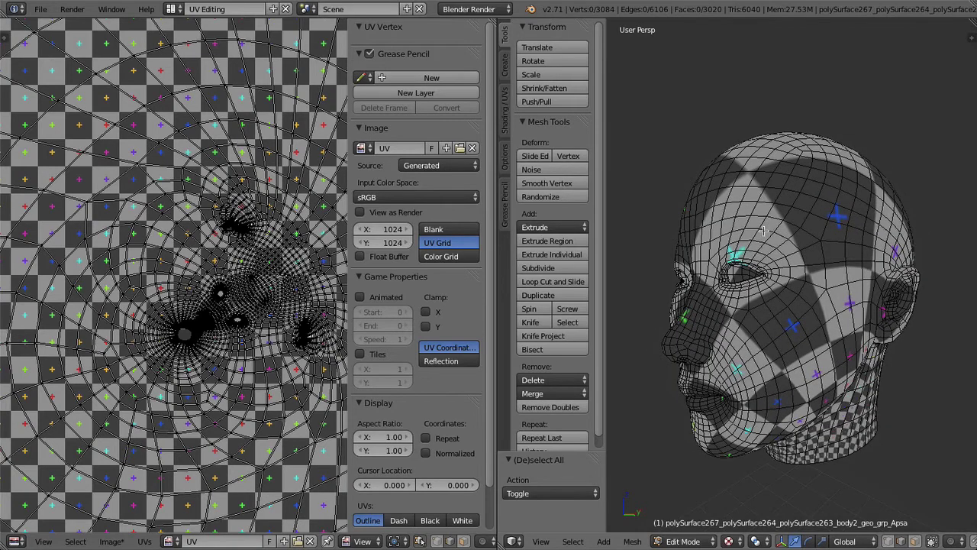
middle_click_drag(764, 231, 780, 235)
middle_click_drag(702, 202, 762, 203)
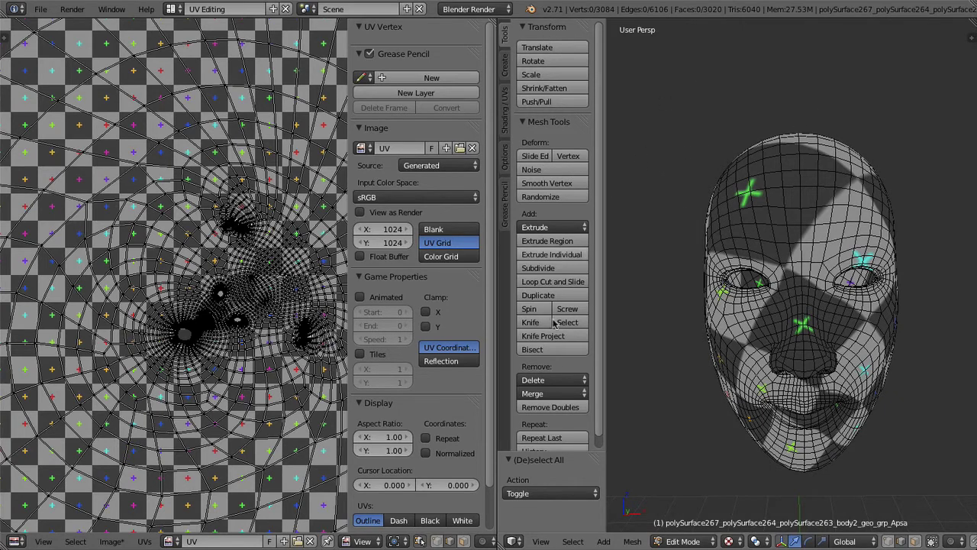
- Enable Live Unwrap in the Tool Shelf's Mesh Options
key("t")
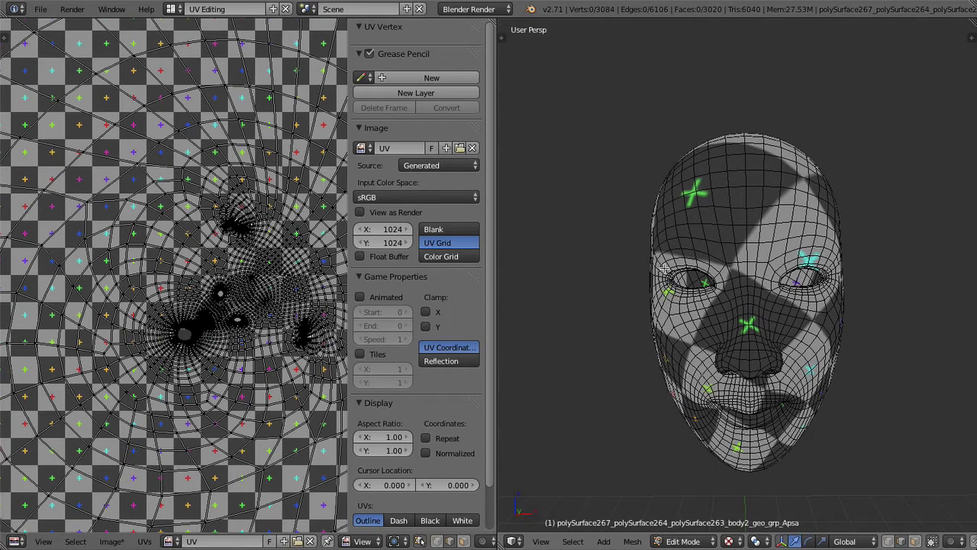
key("t")
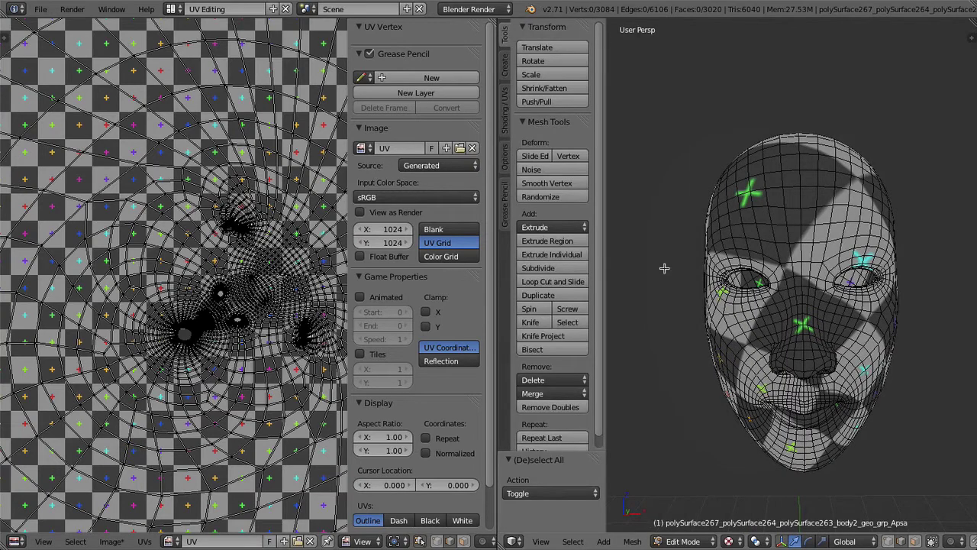
left_click(504, 161)
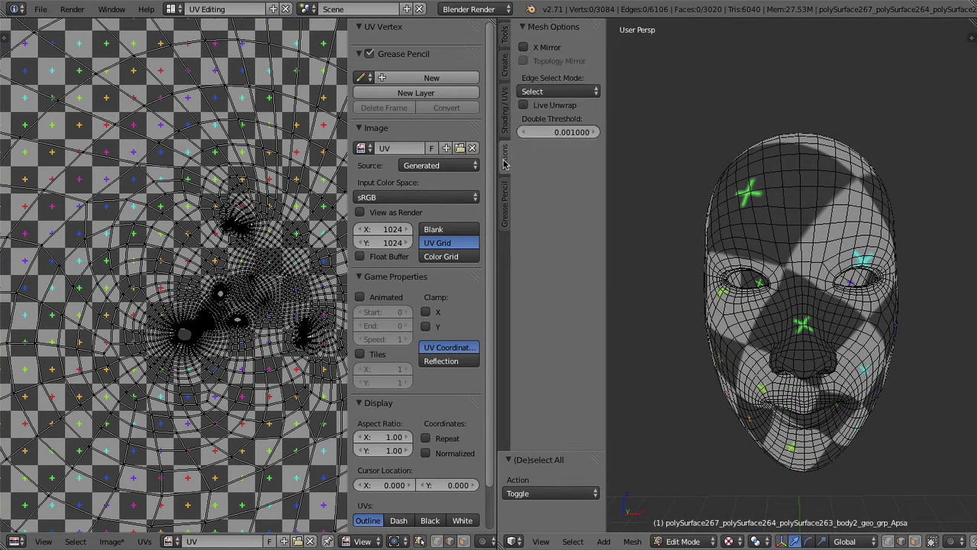
left_click(523, 105)
middle_click_drag(839, 234, 786, 244)
scroll(803, 246, "up", 3)
scroll(769, 242, "up", 5)
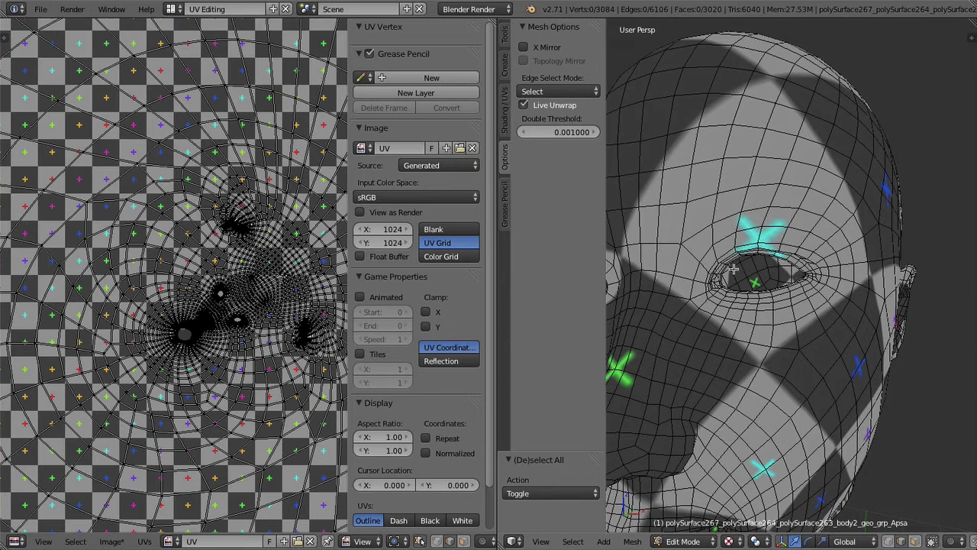
middle_click_drag(735, 271, 731, 242)
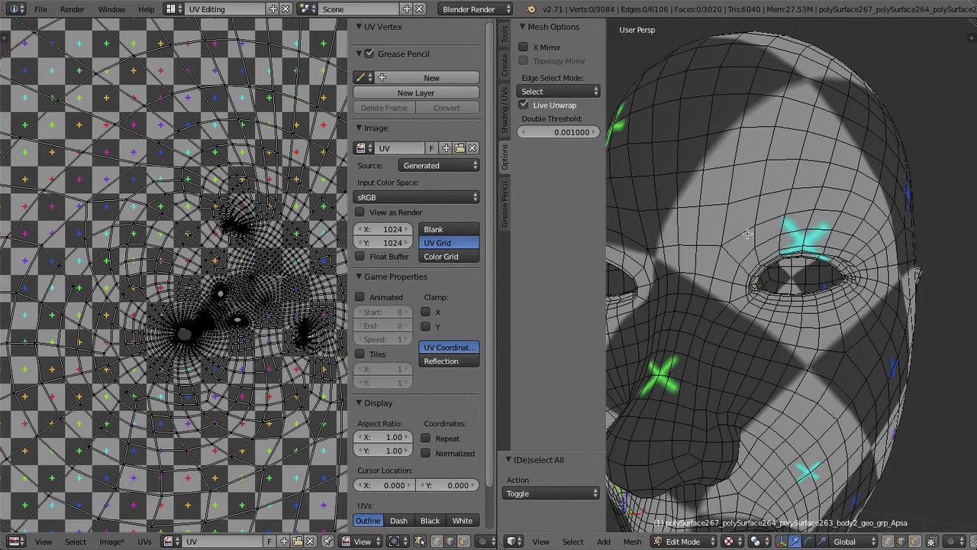
right_click(741, 234)
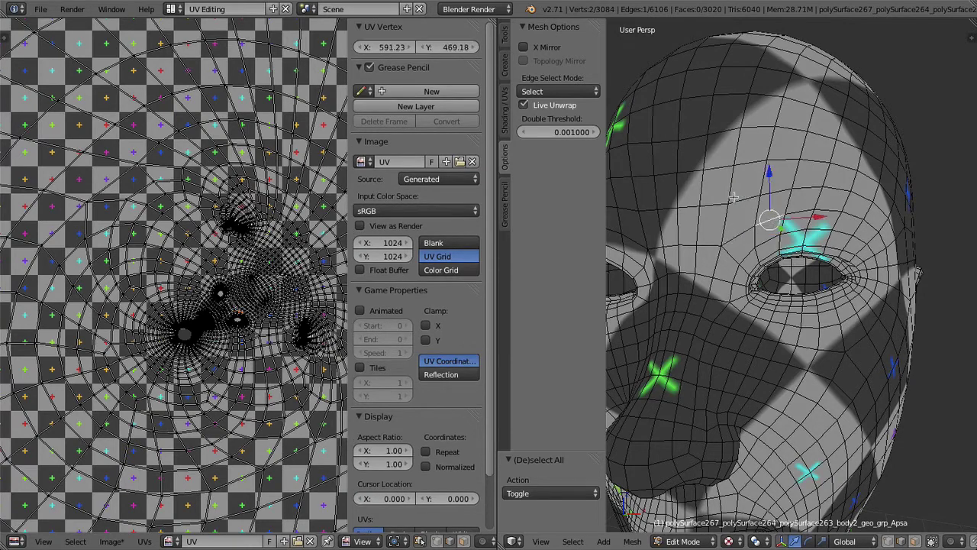
right_click(737, 198)
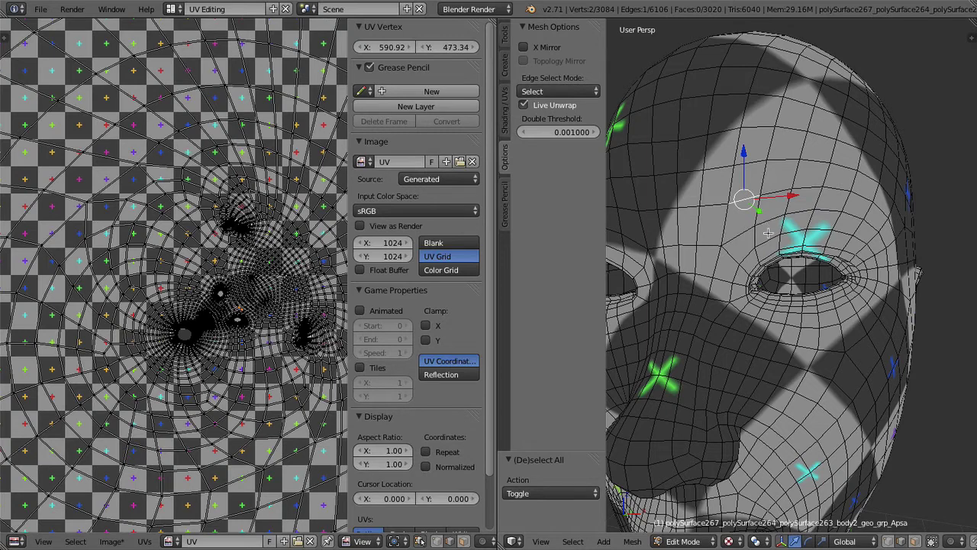
right_click(772, 238, "alt")
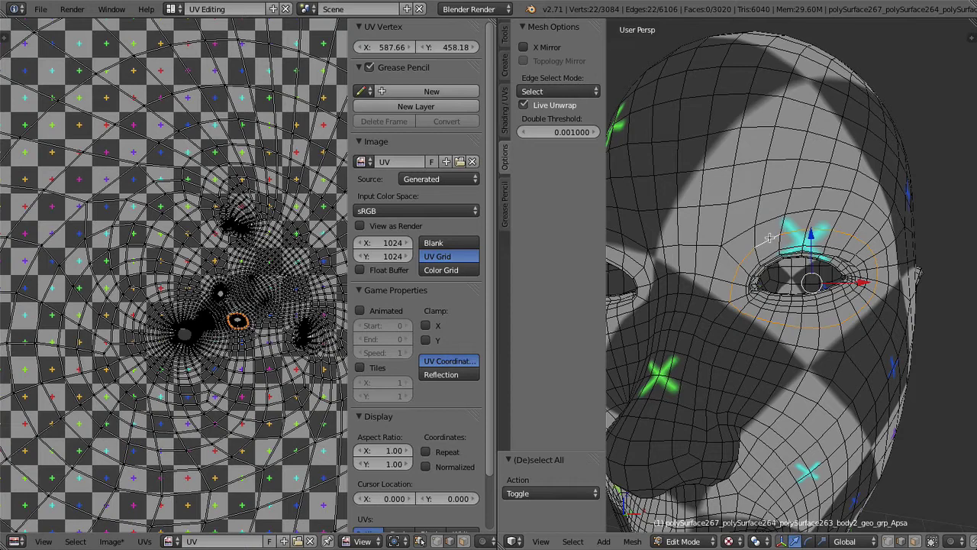
right_click(765, 220, "alt+shift")
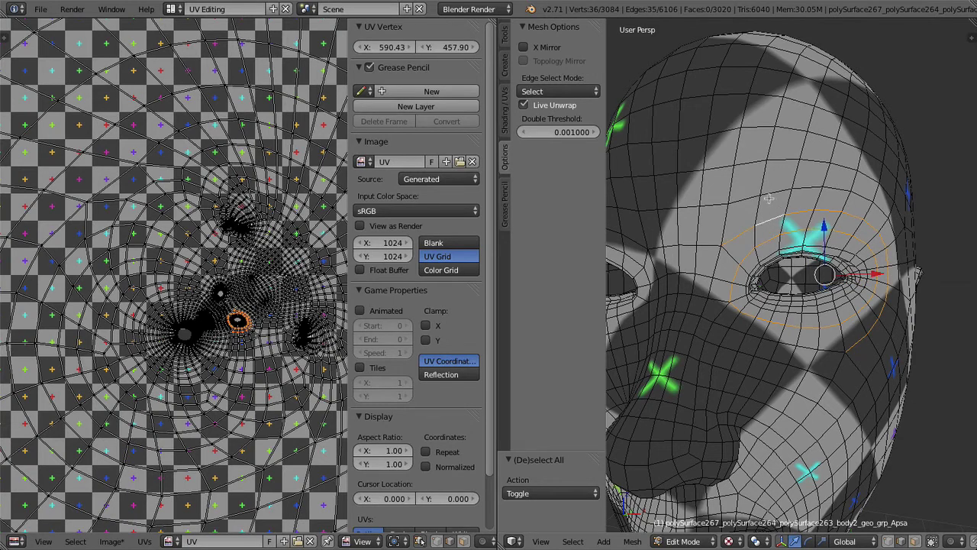
right_click(771, 192, "ctrl")
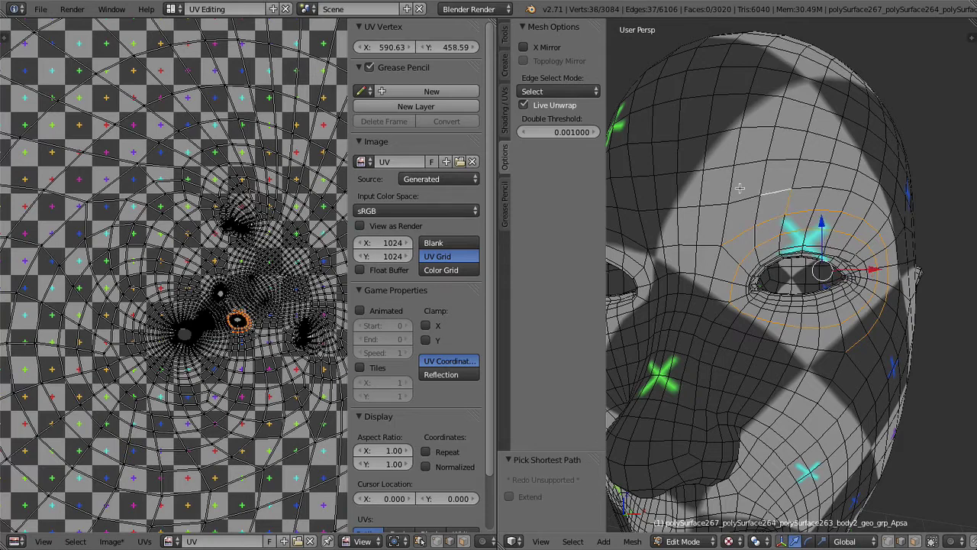
middle_click_drag(721, 180, 736, 184)
middle_click_drag(746, 252, 740, 260)
right_click(723, 291)
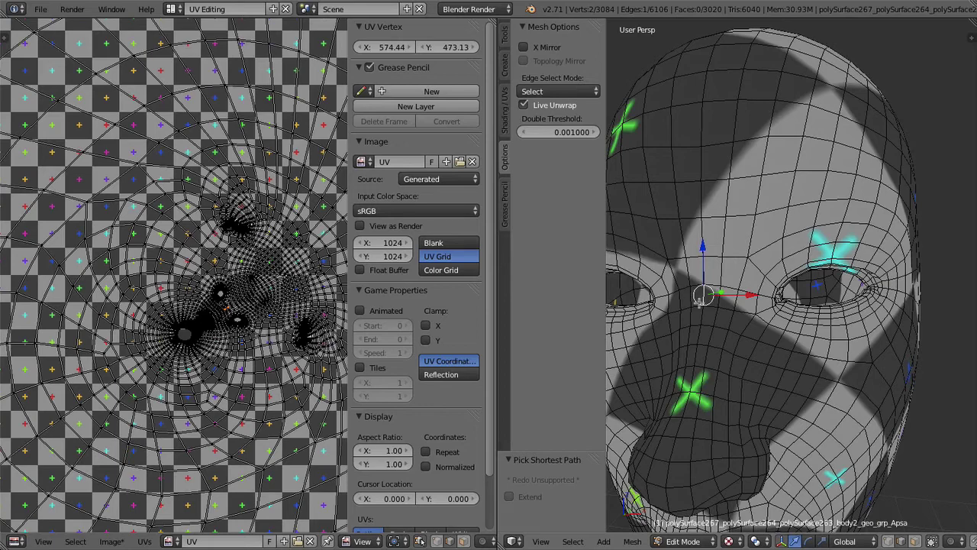
middle_click_drag(794, 200, 839, 117)
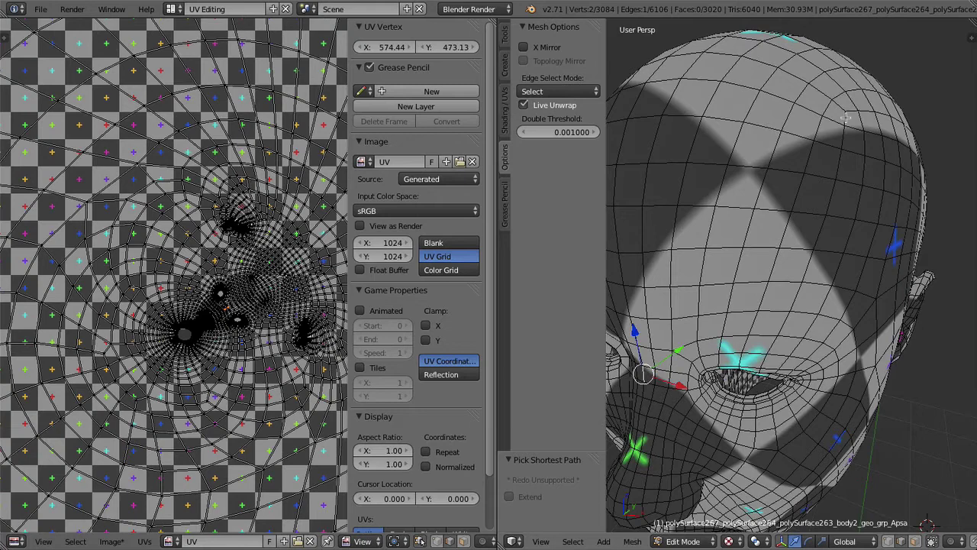
right_click(846, 118, "ctrl")
middle_click_drag(769, 281, 755, 348)
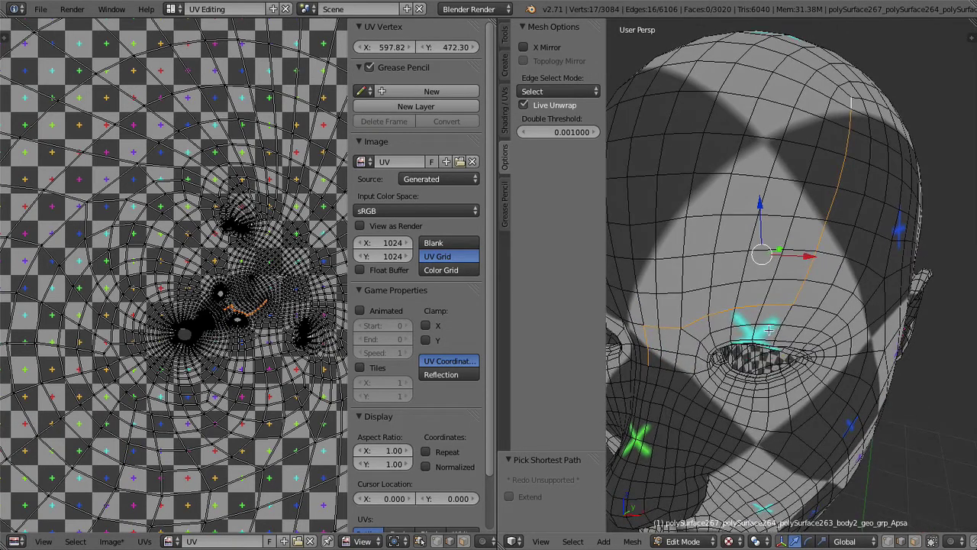
middle_click_drag(799, 281, 768, 138)
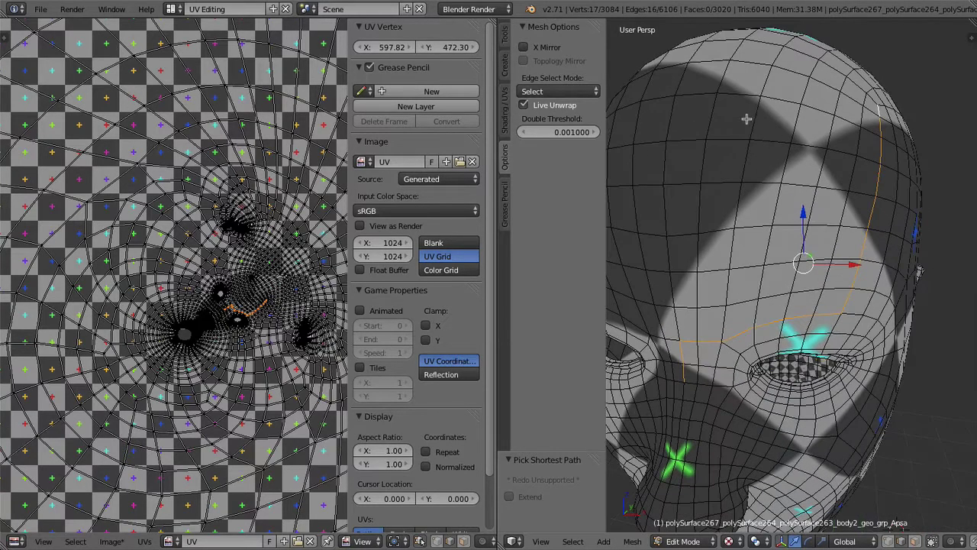
right_click(715, 92, "ctrl")
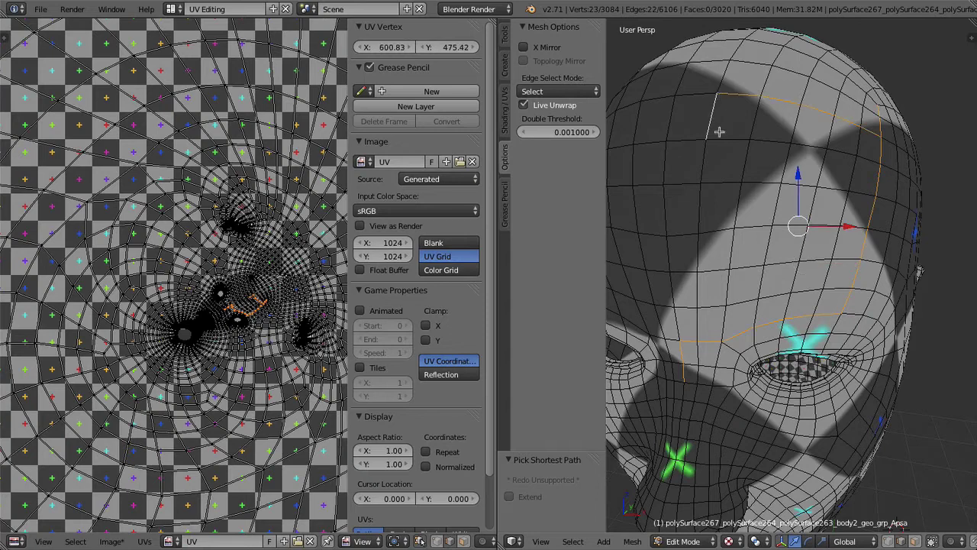
right_click(697, 272, "ctrl")
right_click(811, 184, "ctrl")
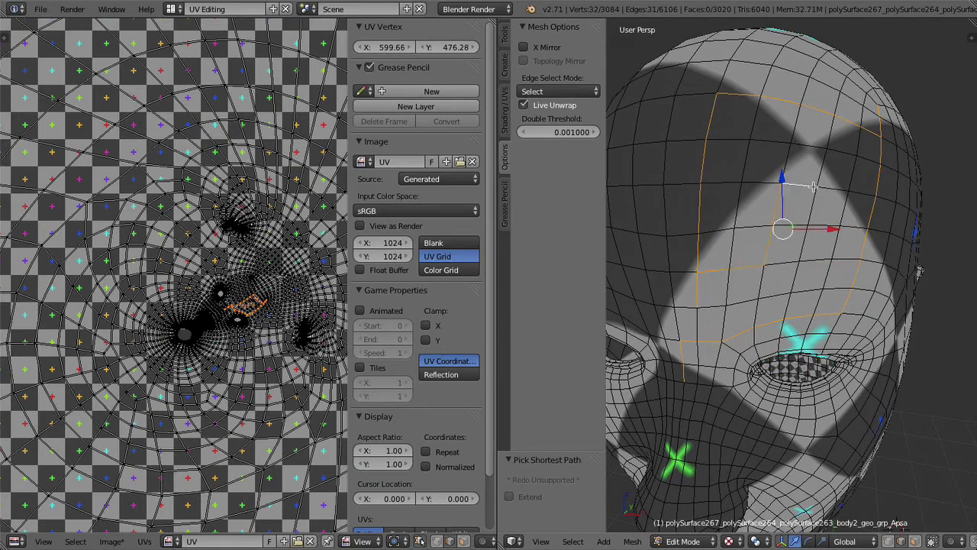
right_click(747, 138, "ctrl")
key("a")
- Select the edge loops around both eyes
middle_click_drag(794, 221, 791, 195)
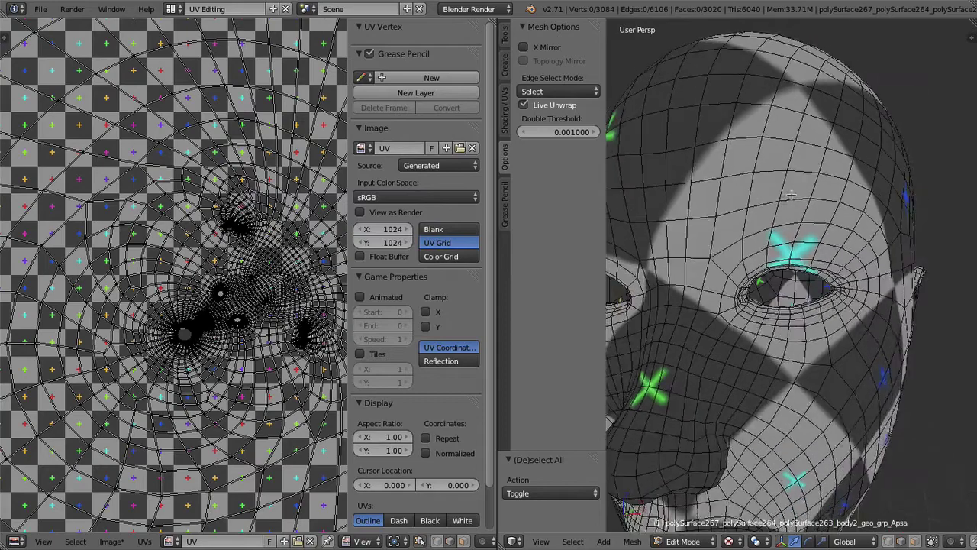
middle_click_drag(840, 278, 828, 278)
scroll(148, 289, "down", 3)
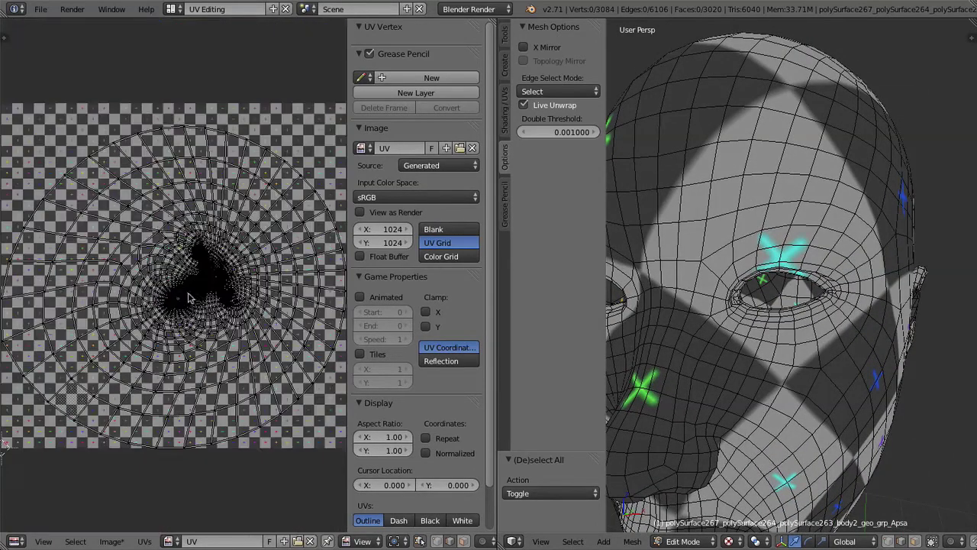
scroll(147, 288, "up", 2)
scroll(148, 288, "up", 1)
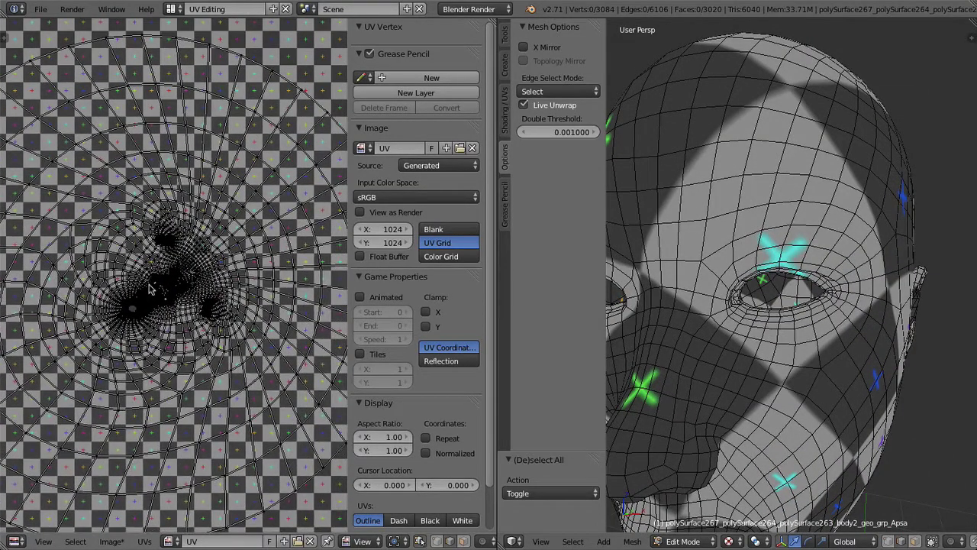
middle_click_drag(728, 314, 732, 296)
scroll(756, 293, "down", 2)
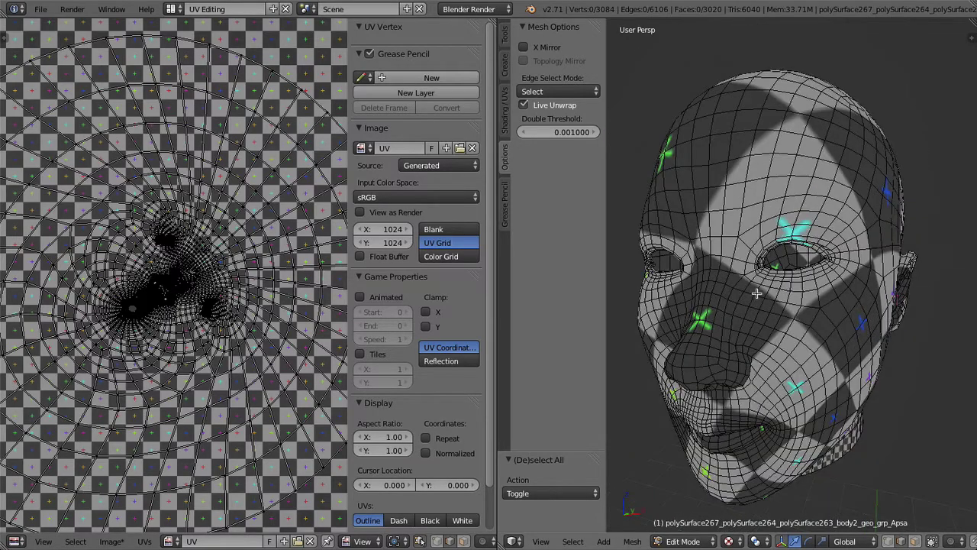
scroll(755, 293, "up", 4)
middle_click_drag(755, 293, 772, 296)
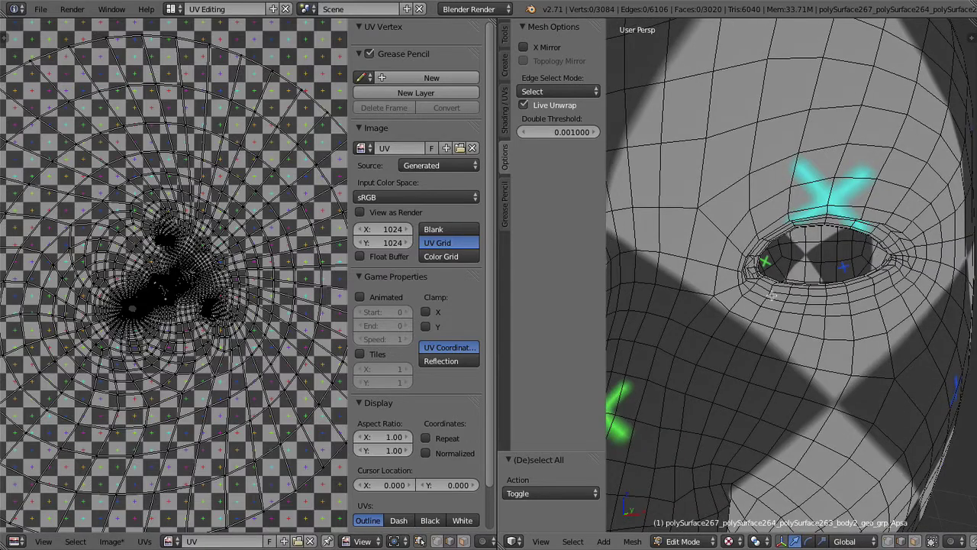
right_click(741, 316, "alt")
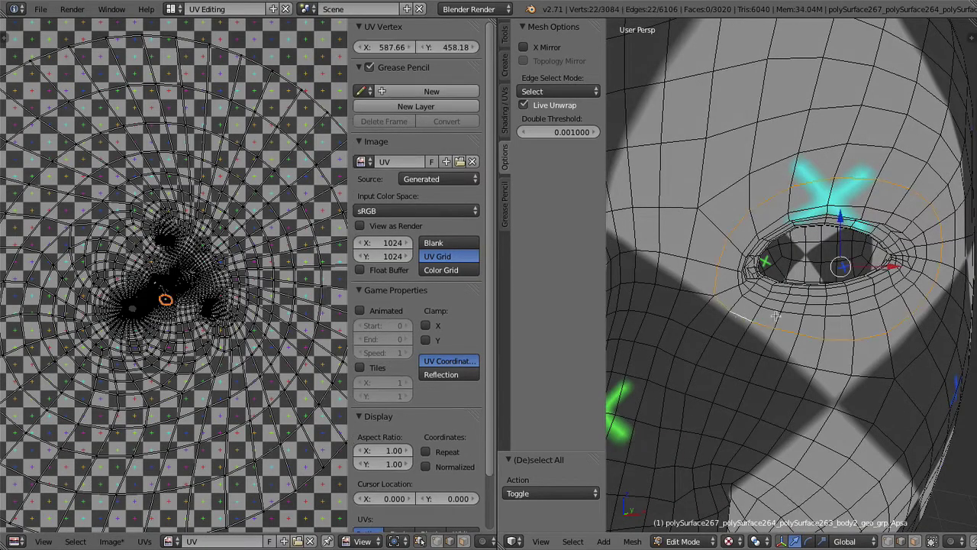
middle_click_drag(789, 239, 787, 245)
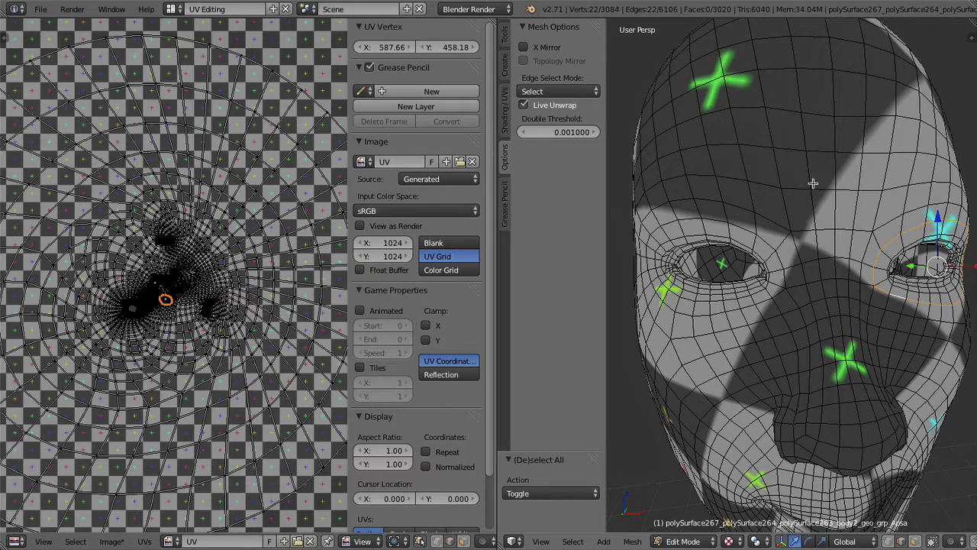
right_click(762, 300, "alt+shift")
middle_click_drag(799, 287, 786, 284)
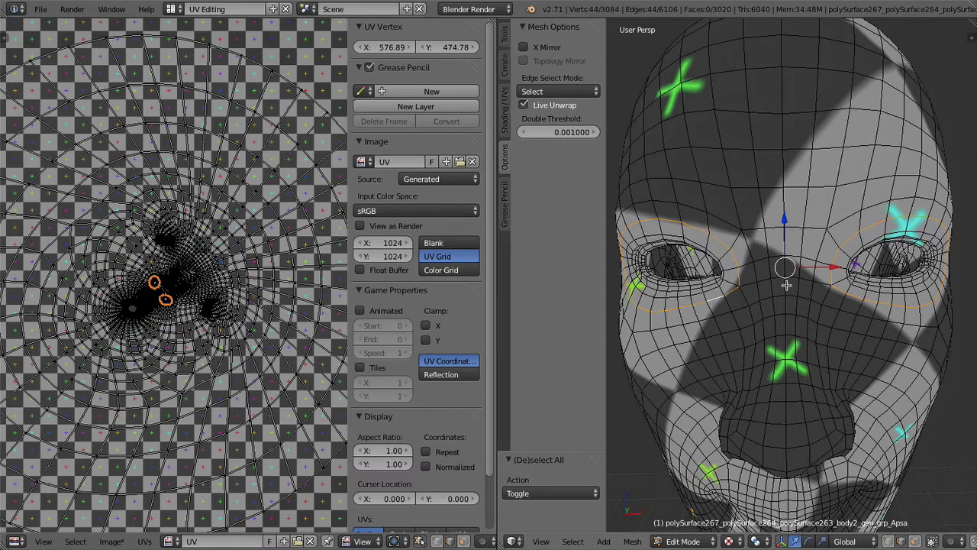
- Mark both eye loops as seams so the eyes split into separate UV islands
key("ctrl+e")
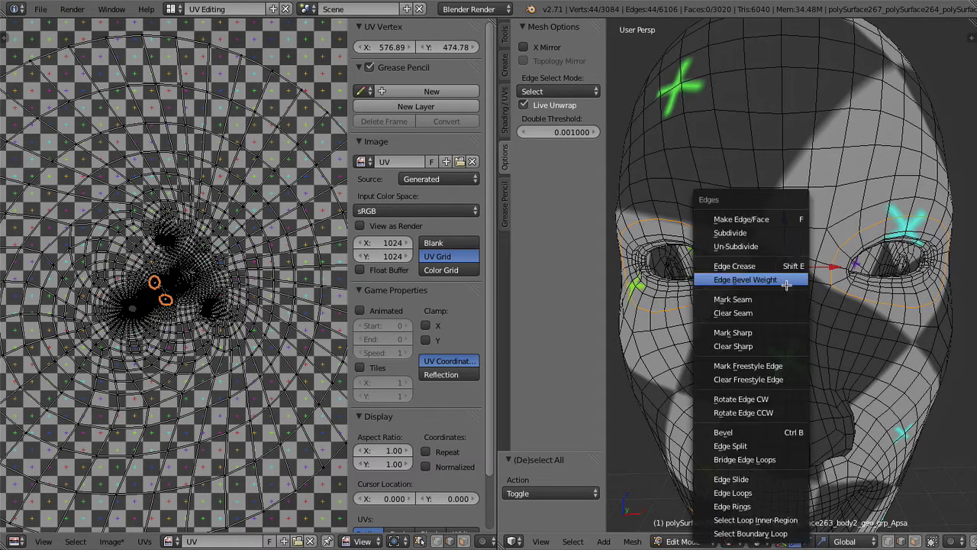
left_click(725, 299)
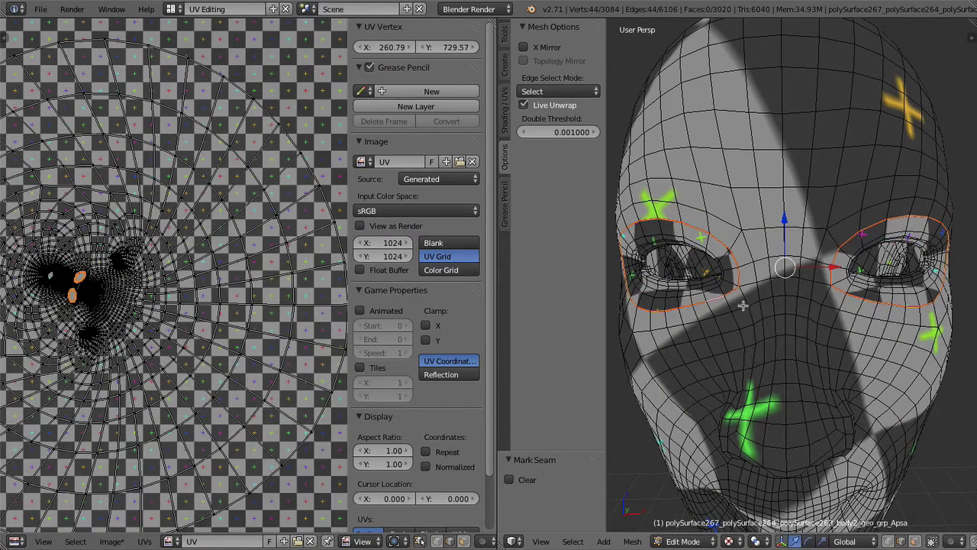
scroll(745, 305, "down", 3)
scroll(176, 244, "down", 3)
- Inspect the updated UV layout and select an edge at the back of the neck
middle_click_drag(83, 191, 184, 251)
scroll(133, 221, "up", 4)
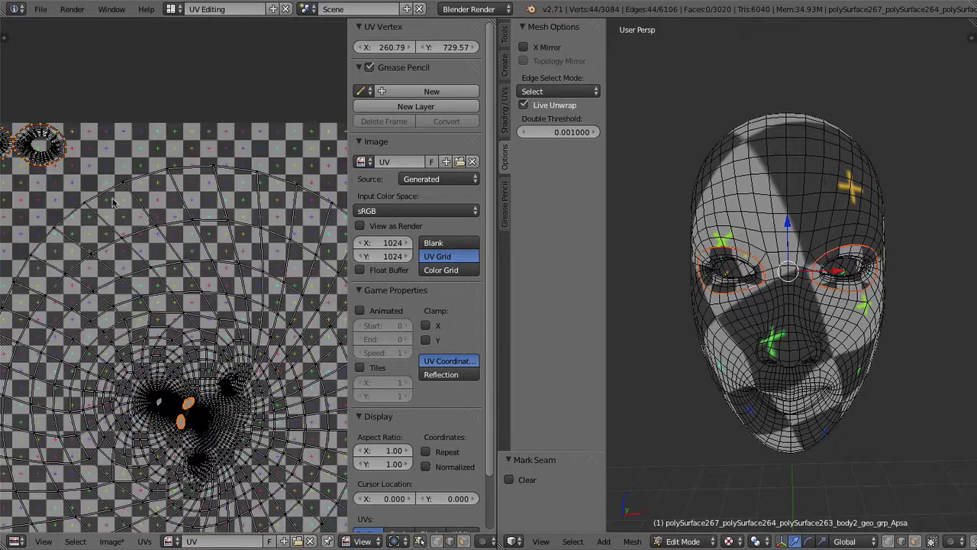
scroll(102, 238, "down", 4)
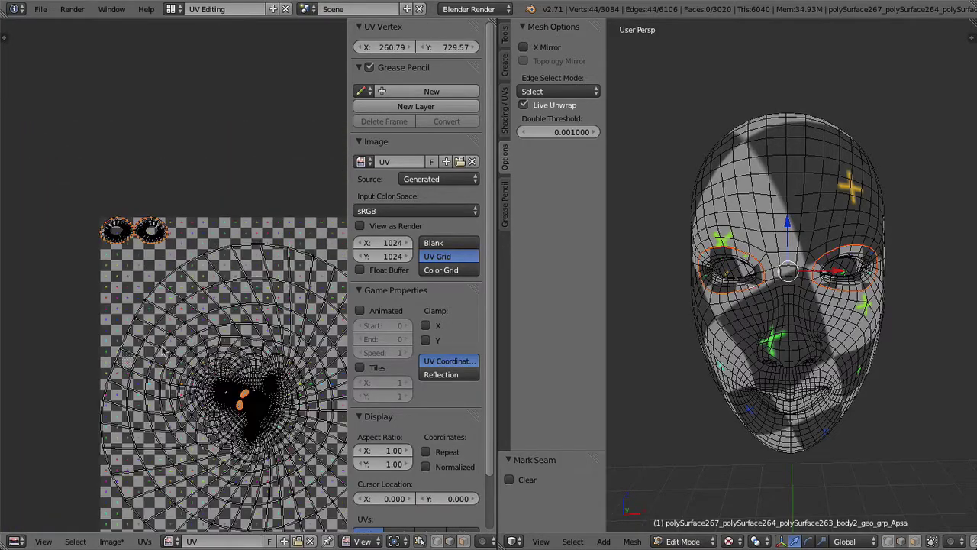
scroll(156, 316, "up", 6)
scroll(415, 305, "down", 1)
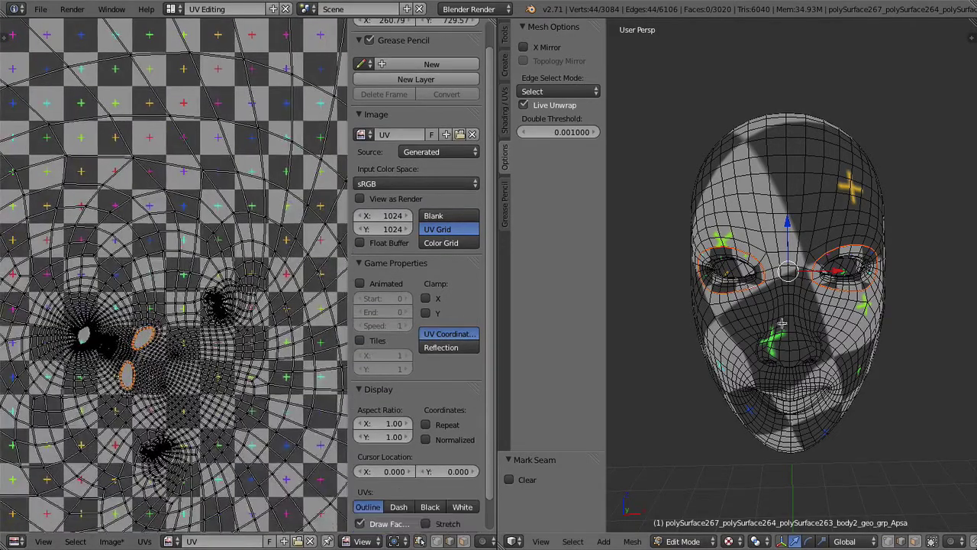
middle_click_drag(782, 322, 817, 275)
right_click(812, 390)
- Select an edge path running down the back of the head
middle_click_drag(826, 365, 816, 355)
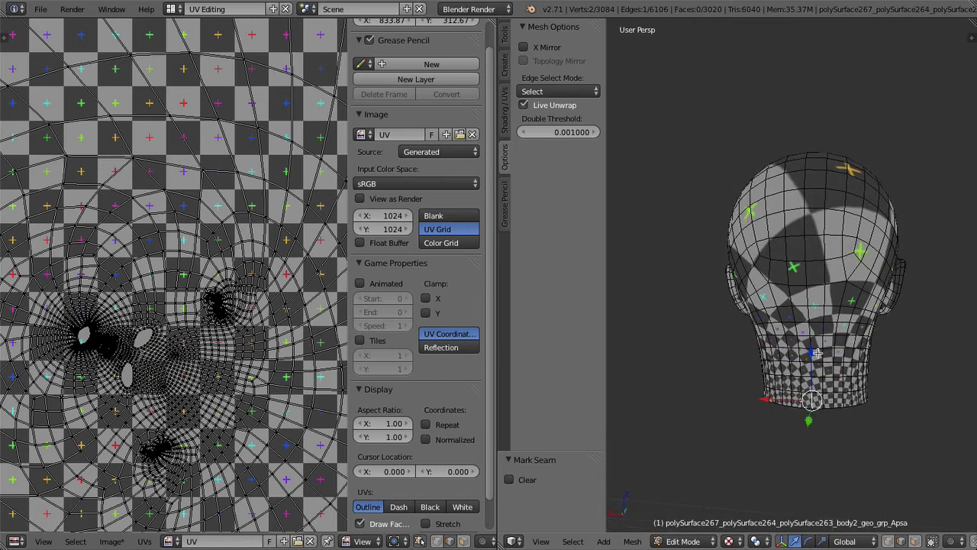
middle_click_drag(813, 272, 823, 240)
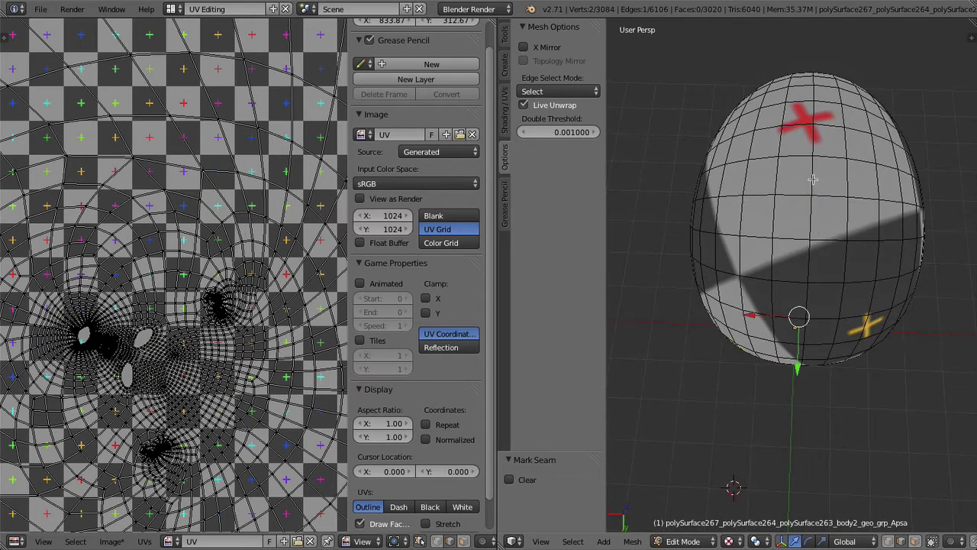
middle_click_drag(813, 179, 827, 420)
right_click(828, 420, "ctrl")
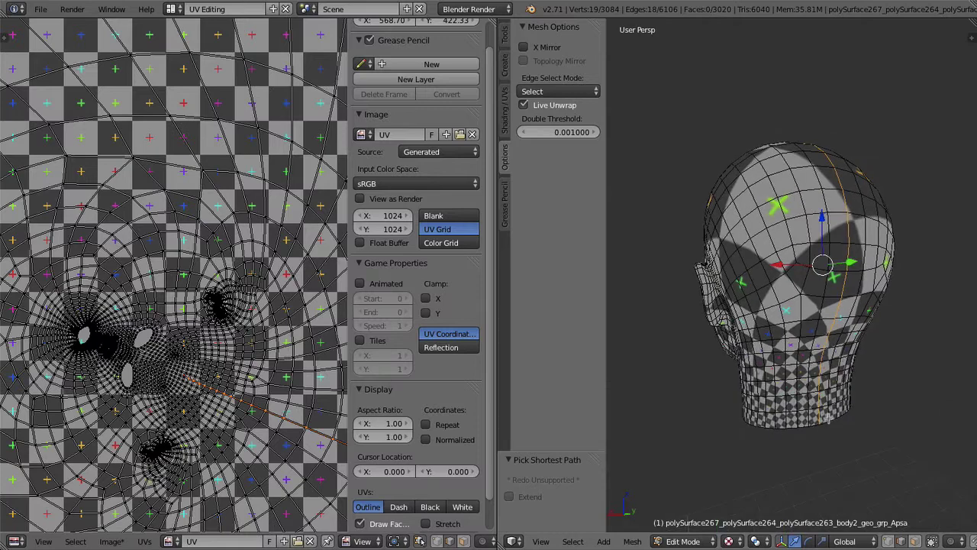
- Mark the 18-edge path across the top and back of the head as a seam
middle_click_drag(825, 178, 854, 308)
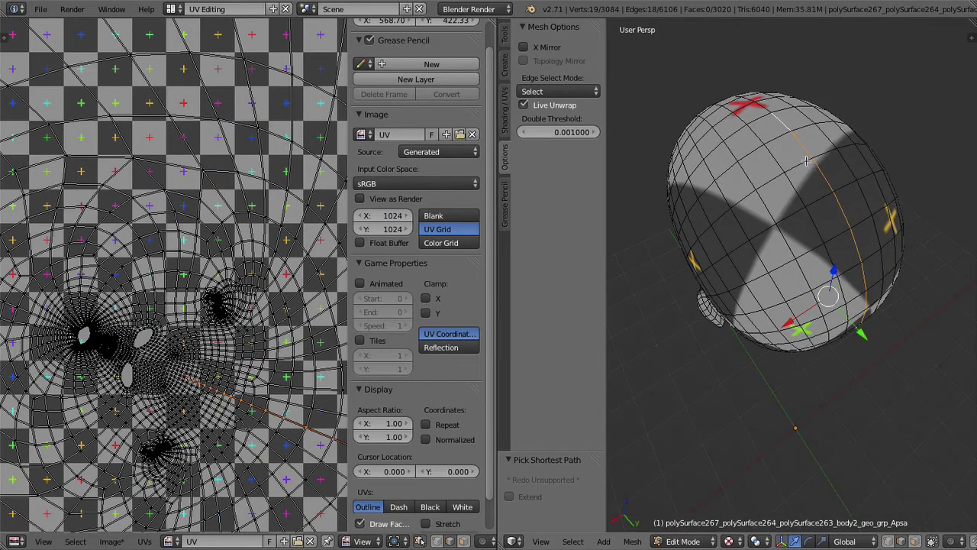
middle_click_drag(785, 137, 822, 211)
middle_click_drag(736, 237, 828, 175)
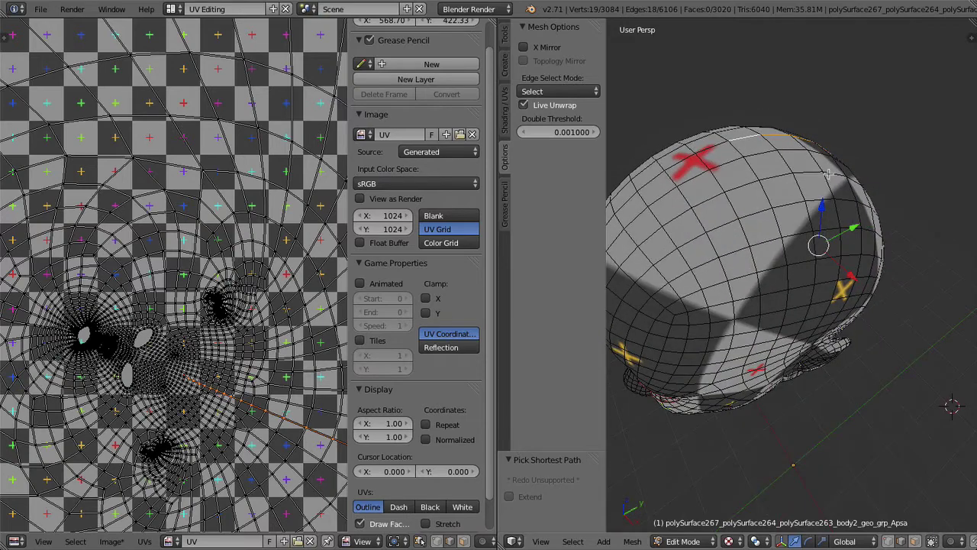
key("ctrl+e")
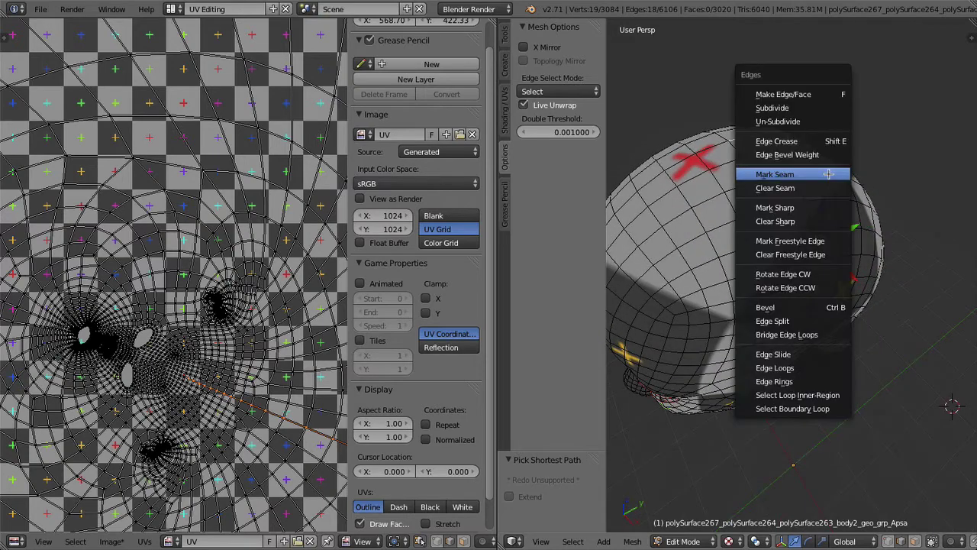
left_click(774, 174)
scroll(217, 275, "down", 4)
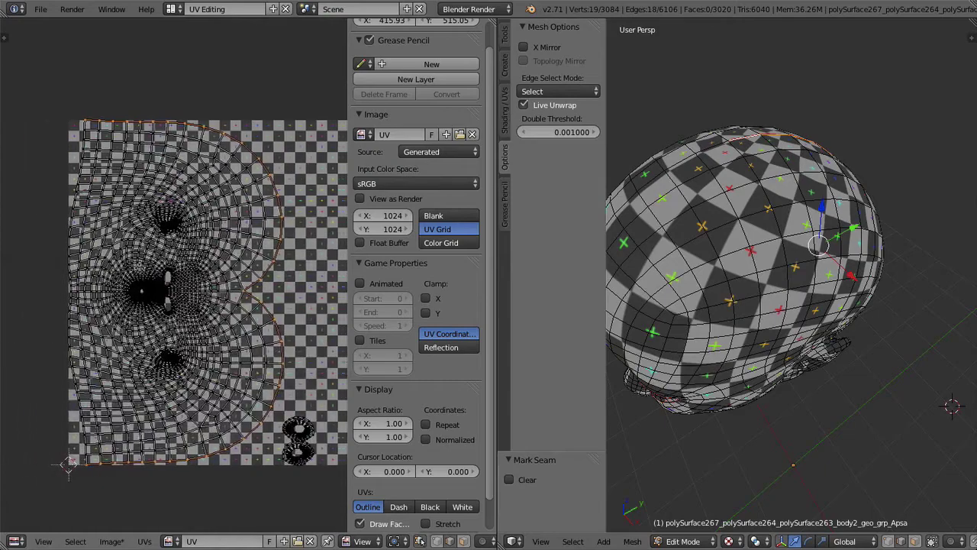
scroll(336, 311, "up", 3)
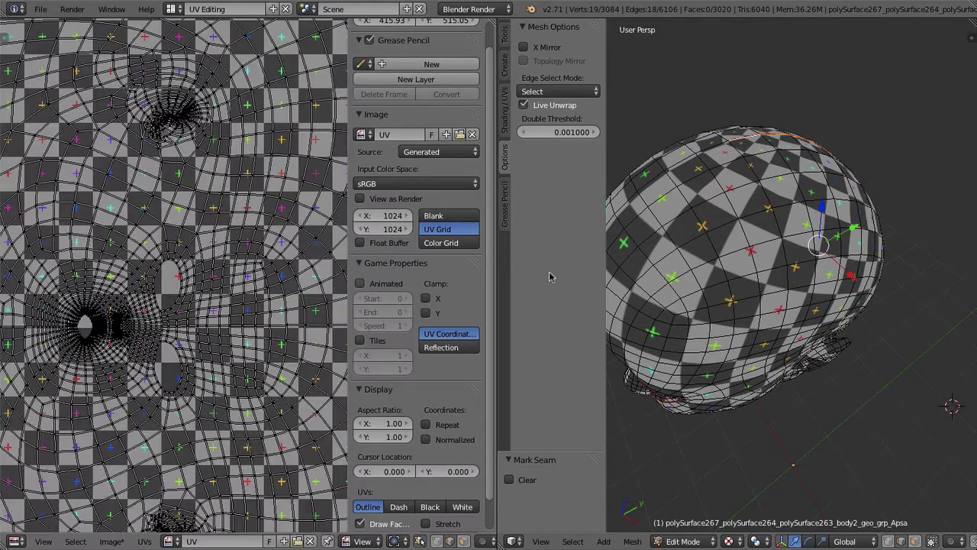
middle_click_drag(553, 278, 580, 229)
- Turn on Stretch display in the UV editor to reveal distortion around the notch and eyes
scroll(875, 485, "up", 2)
middle_click_drag(875, 485, 820, 214)
scroll(820, 214, "down", 3)
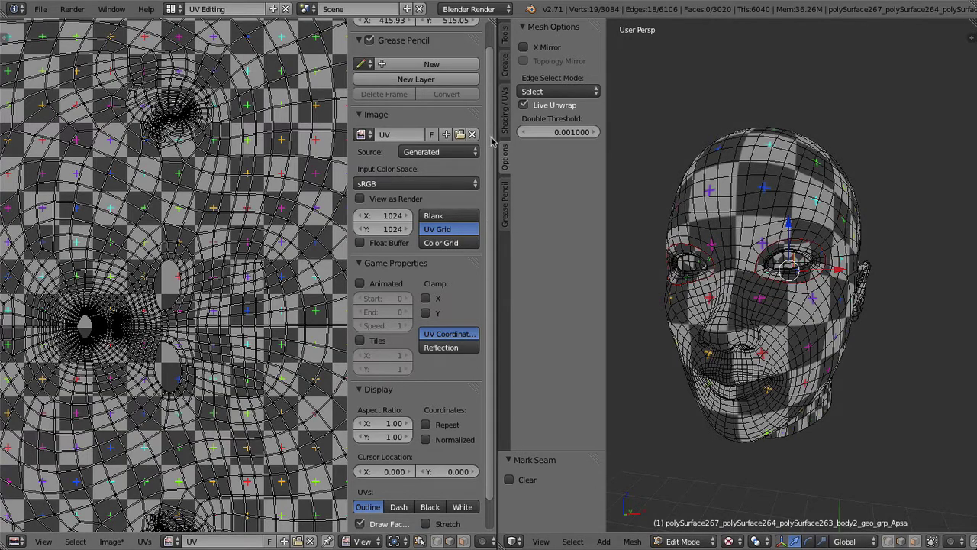
scroll(493, 142, "down", 2)
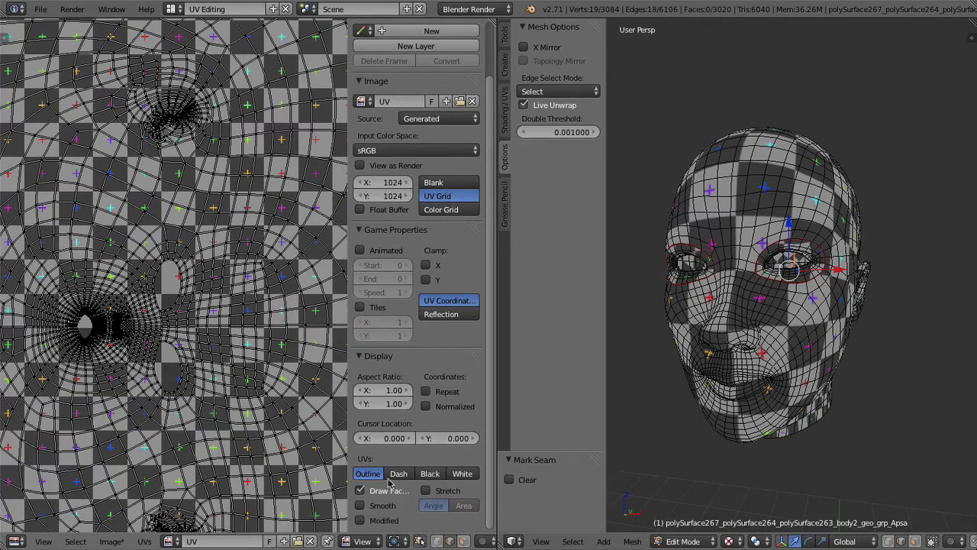
left_click(425, 490)
scroll(174, 260, "down", 4)
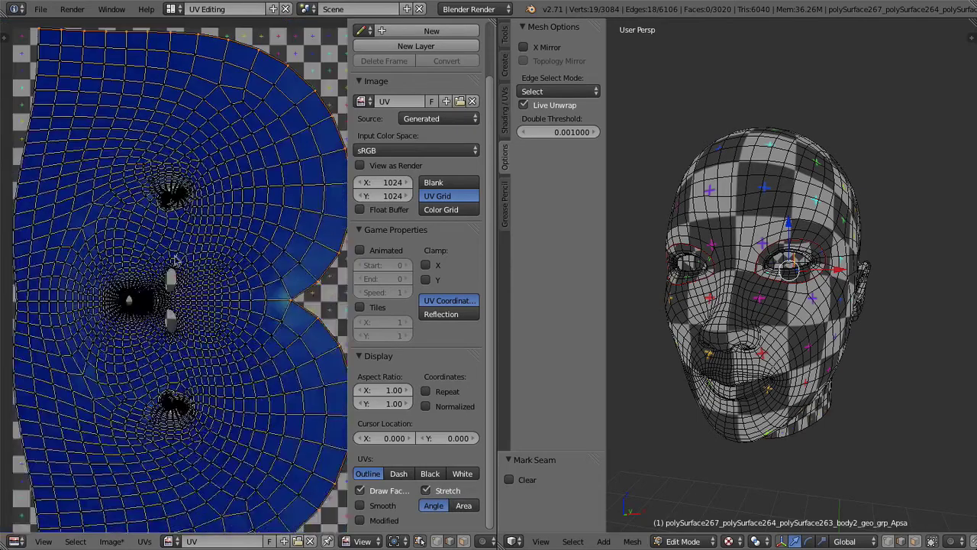
left_click(426, 490)
left_click(426, 490)
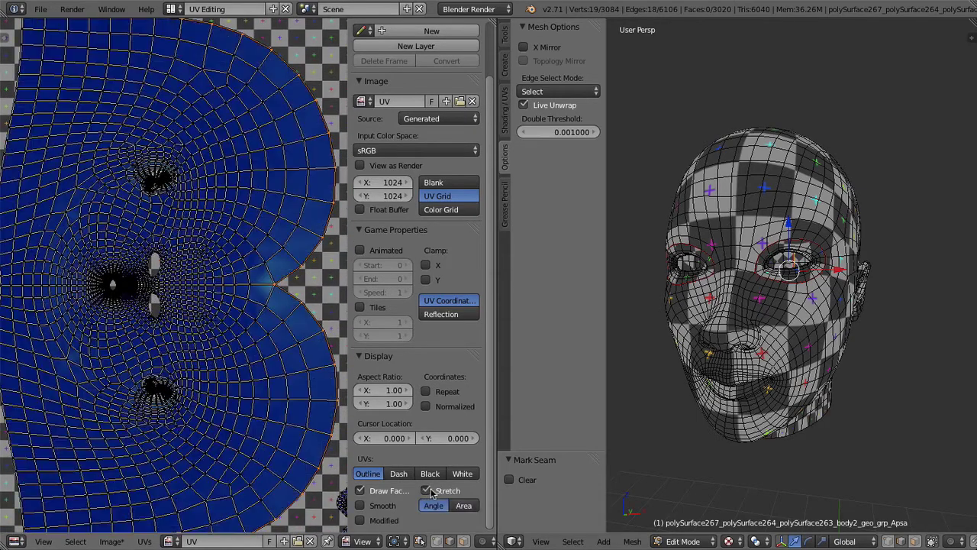
- View the checker-textured head in Object Mode, then zoom the UVs and turn Stretch off
key("Tab")
middle_click_drag(727, 345, 794, 341)
key("Tab")
scroll(147, 327, "up", 1)
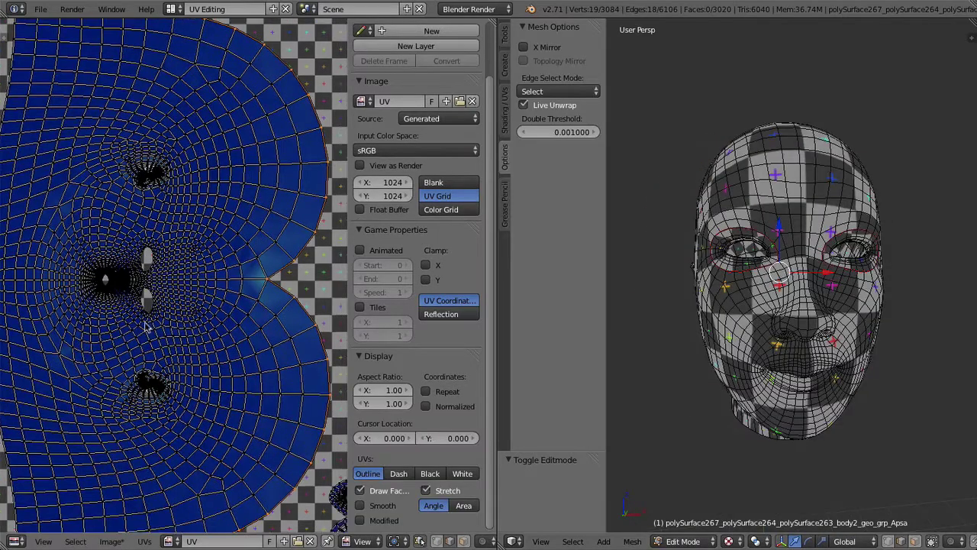
scroll(131, 283, "up", 5)
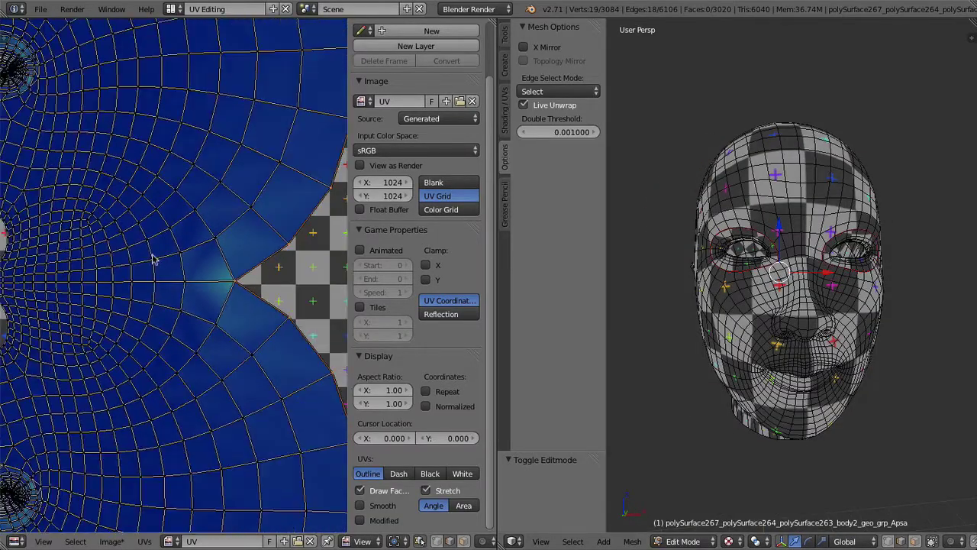
scroll(152, 259, "down", 4)
scroll(207, 305, "up", 5)
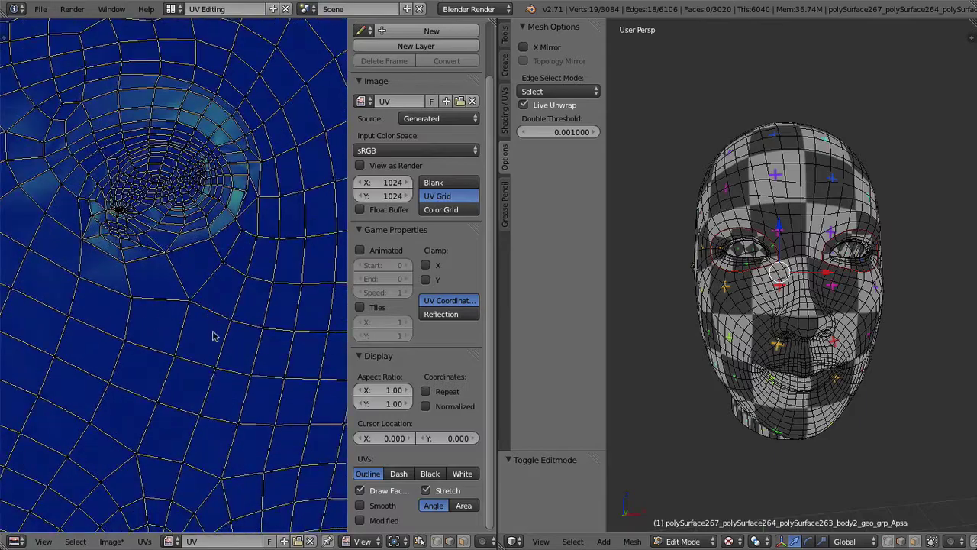
scroll(207, 322, "down", 5)
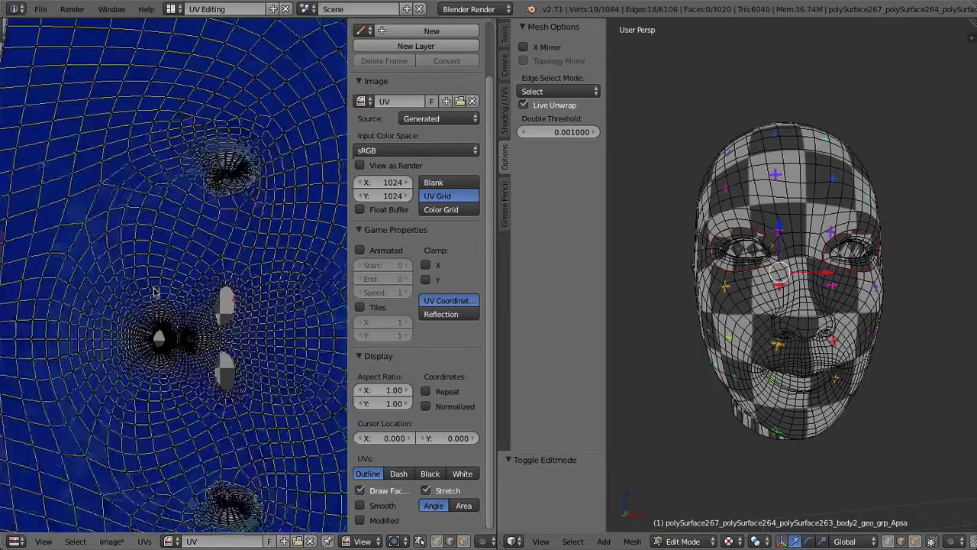
scroll(153, 291, "down", 1)
scroll(174, 279, "down", 1)
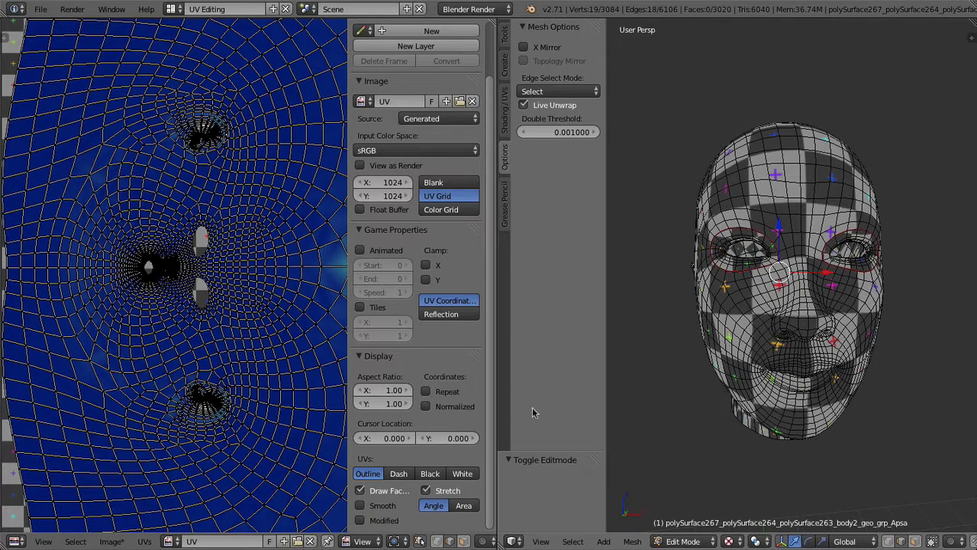
left_click(426, 491)
- Cycle through Object and Weight Paint modes back into Edit Mode with Edge select active
middle_click_drag(733, 252, 704, 219)
key("Tab")
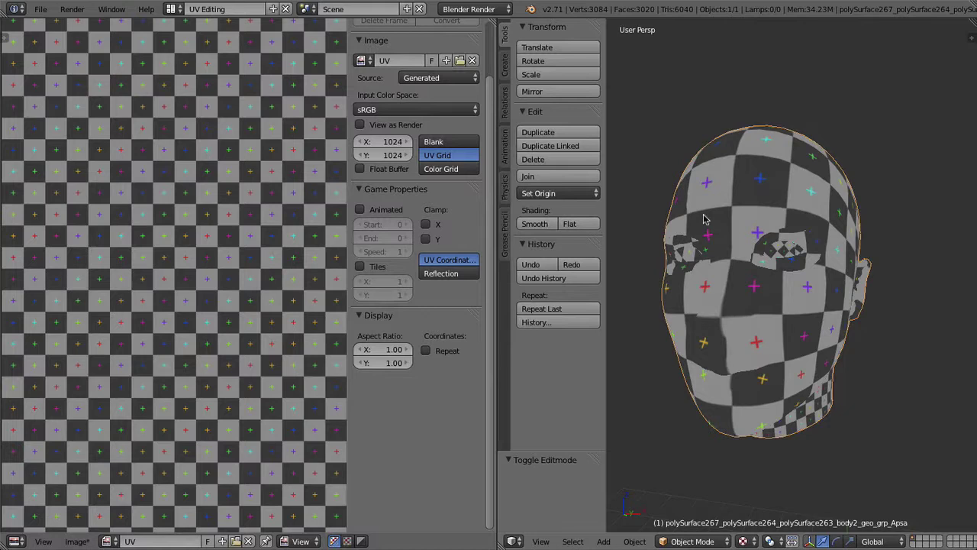
key("ctrl+Tab")
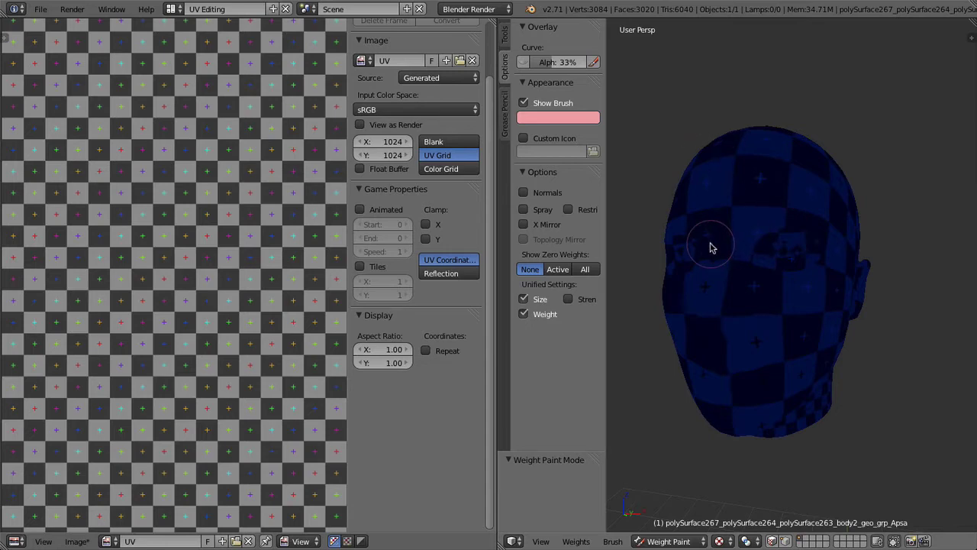
key("ctrl+Tab")
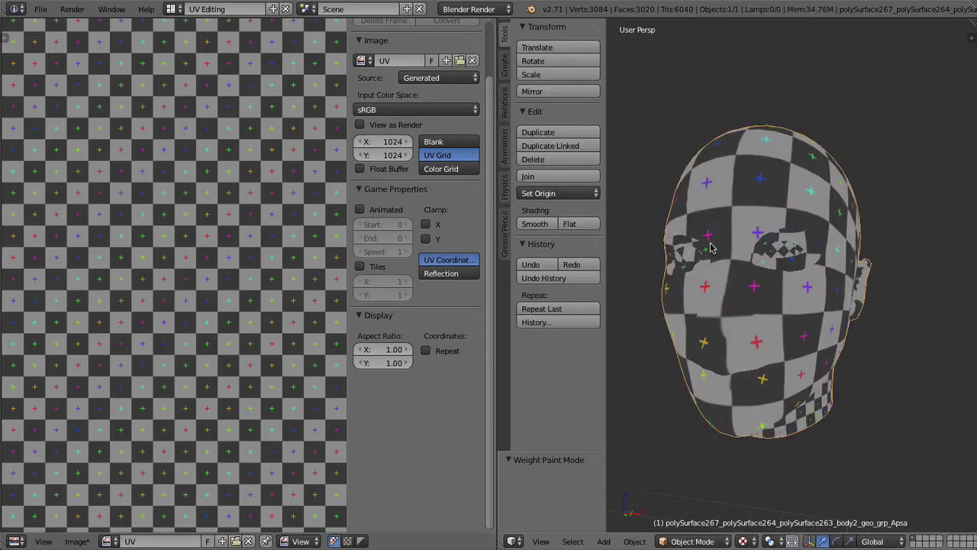
key("Tab")
key("ctrl+Tab")
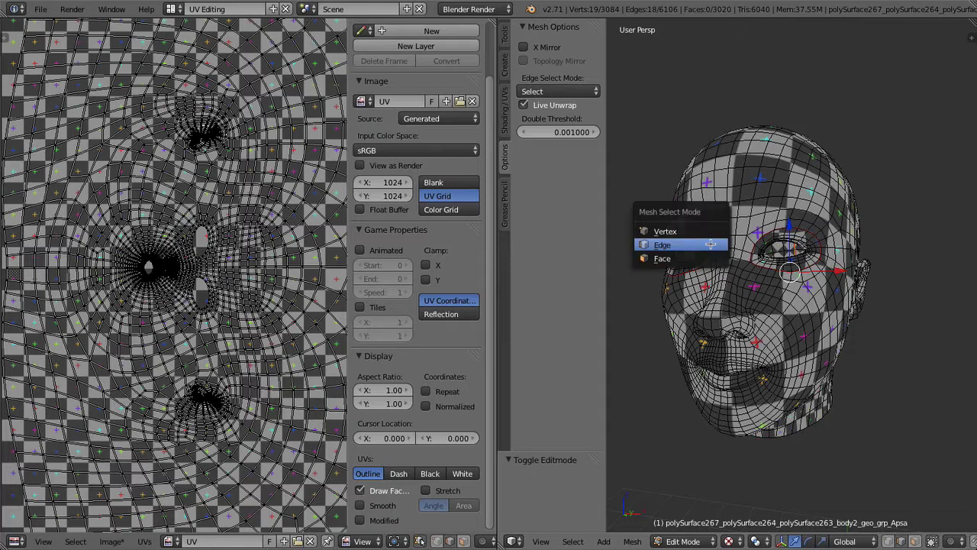
left_click(710, 244)
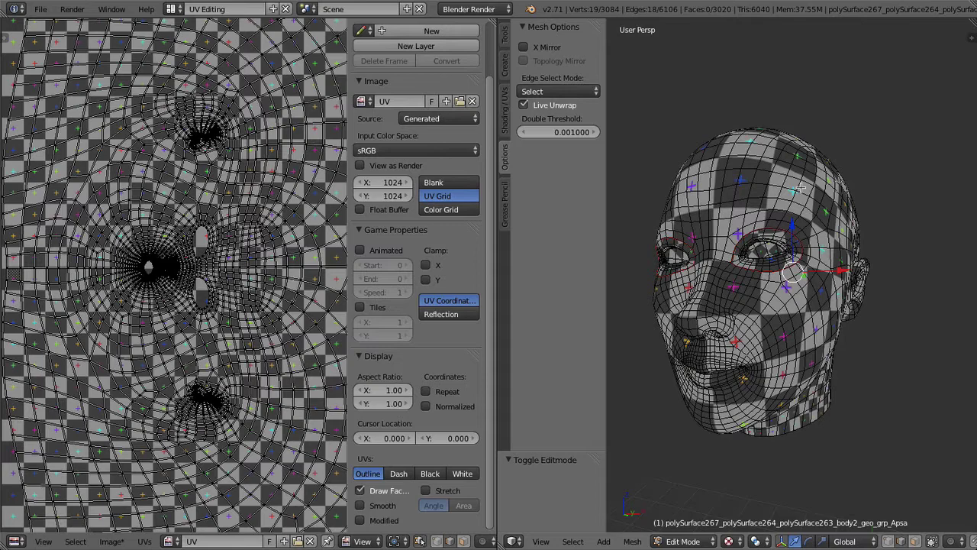
middle_click_drag(808, 252, 756, 255)
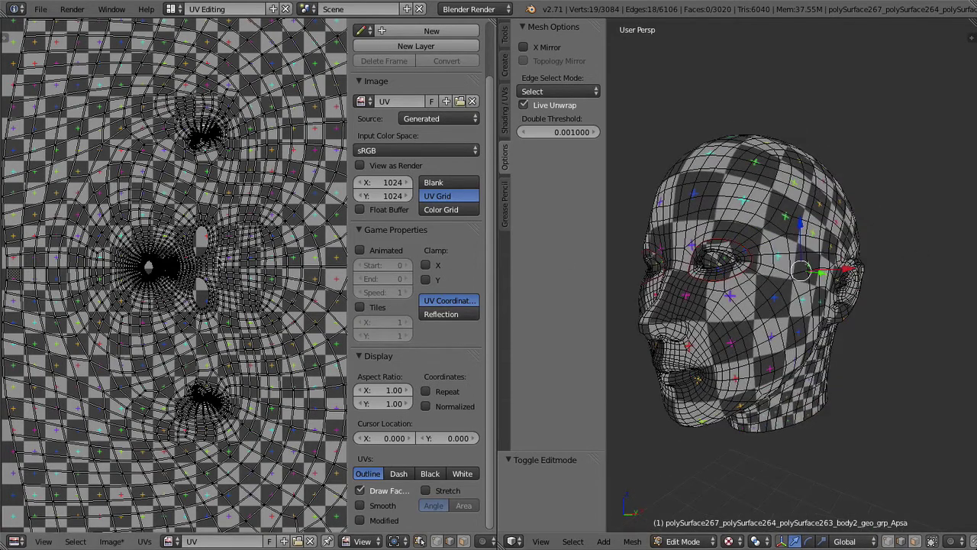
- Select all, average UV island scale, pack the islands, then return to Object Mode
scroll(215, 256, "down", 3)
middle_click_drag(216, 256, 155, 260)
key("a")
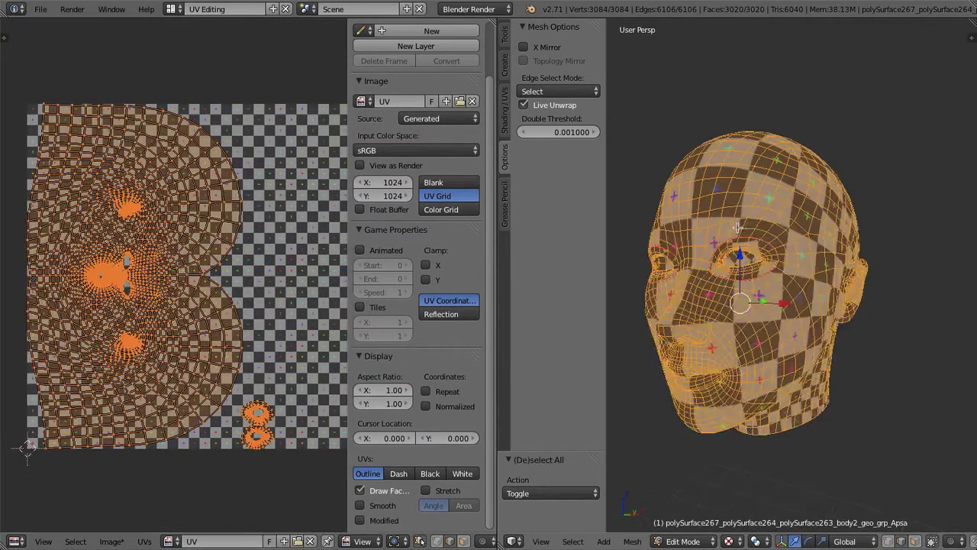
middle_click_drag(306, 287, 260, 285)
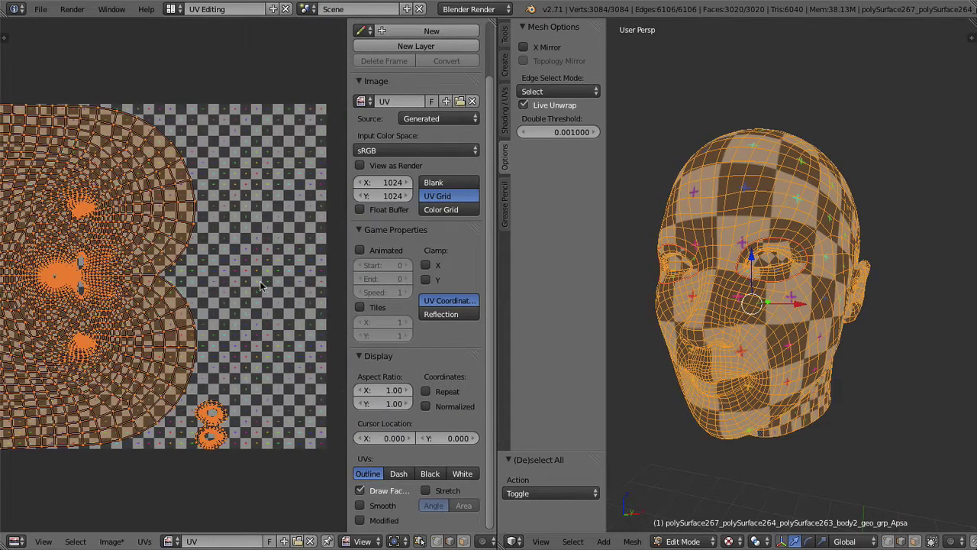
scroll(260, 286, "down", 1)
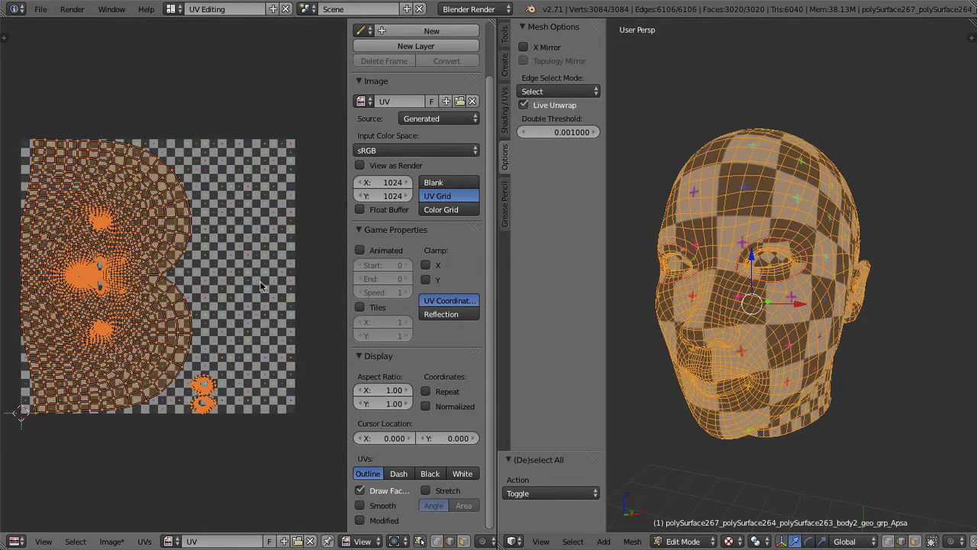
key("ctrl+a")
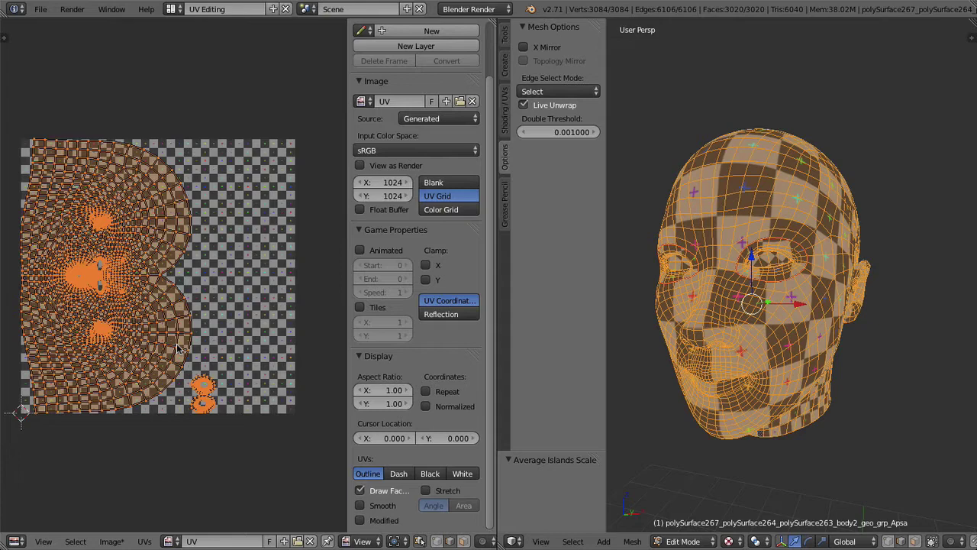
key("ctrl+p")
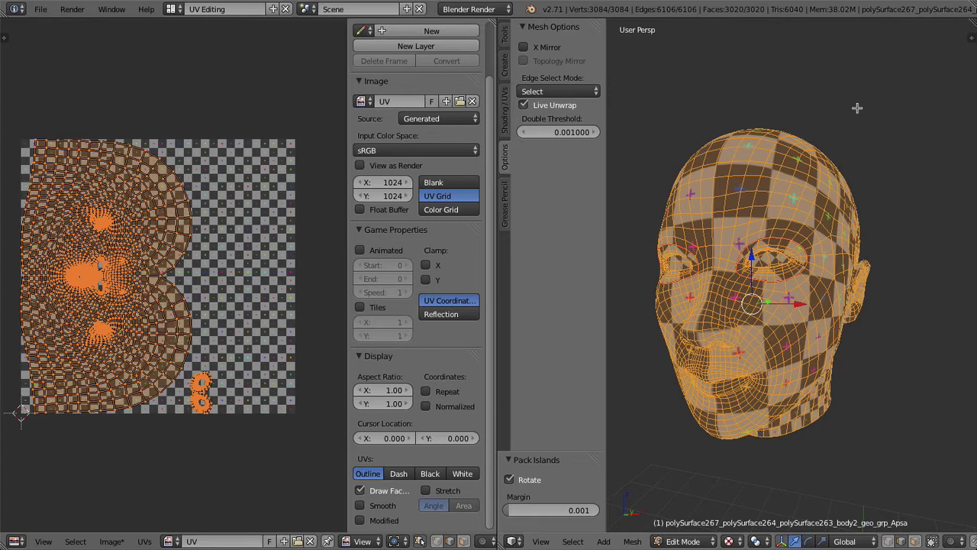
key("Tab")
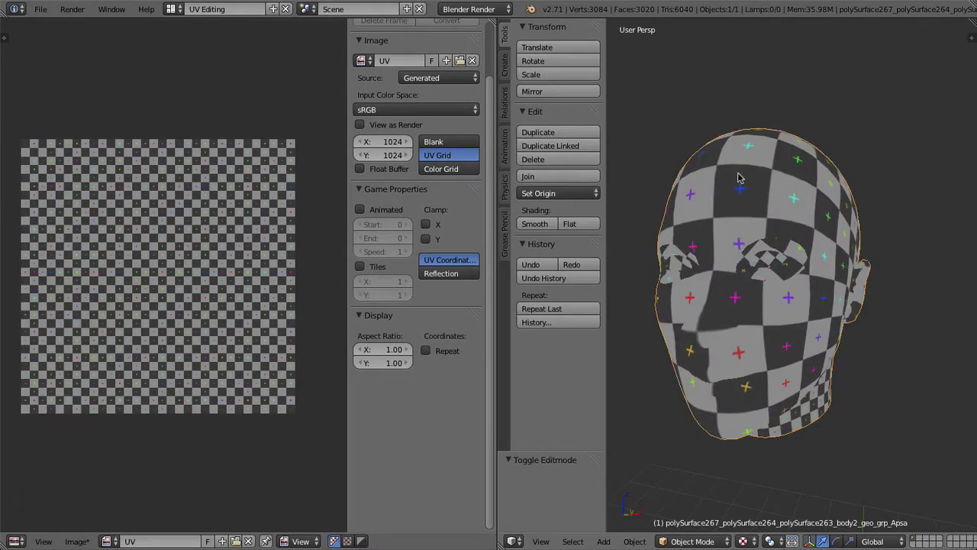
- Start a Wavefront (.obj) export with Write Materials unticked and Write Normals ticked
middle_click_drag(707, 141, 666, 134)
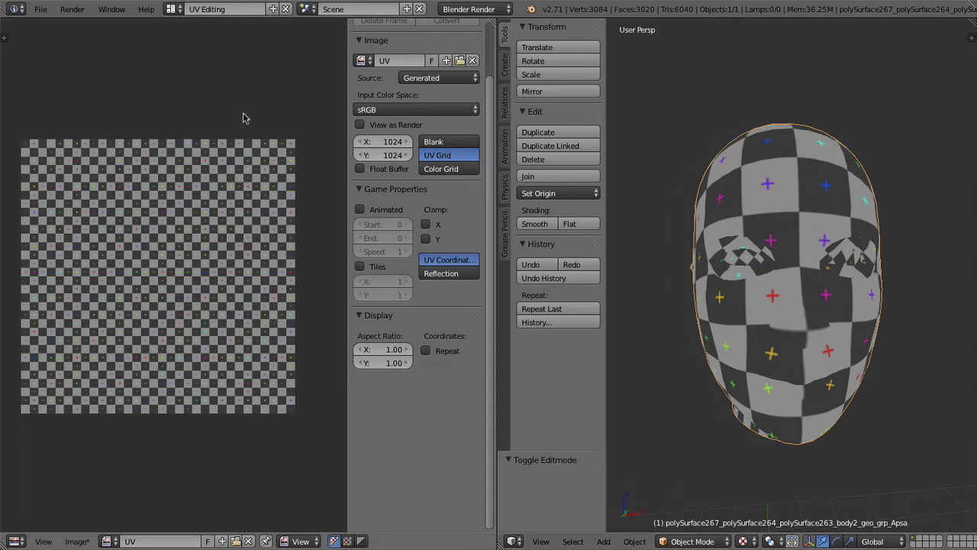
left_click(40, 10)
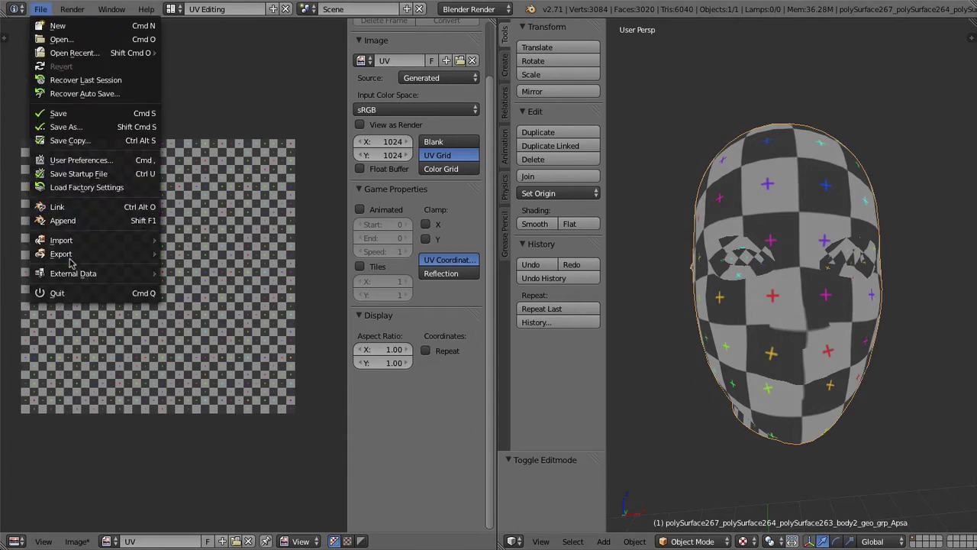
mouse_move(70, 257)
left_click(225, 336)
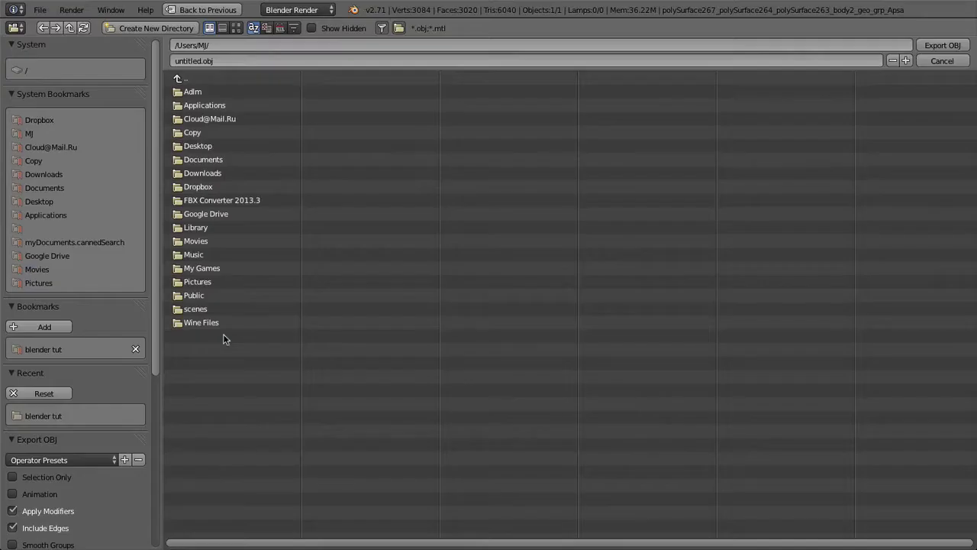
scroll(100, 388, "down", 1)
scroll(97, 390, "down", 8)
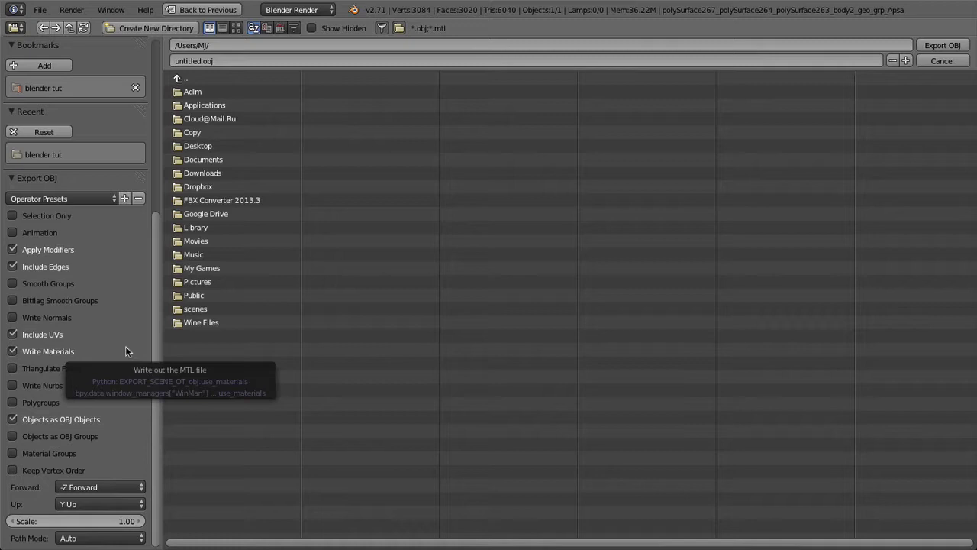
left_click(38, 351)
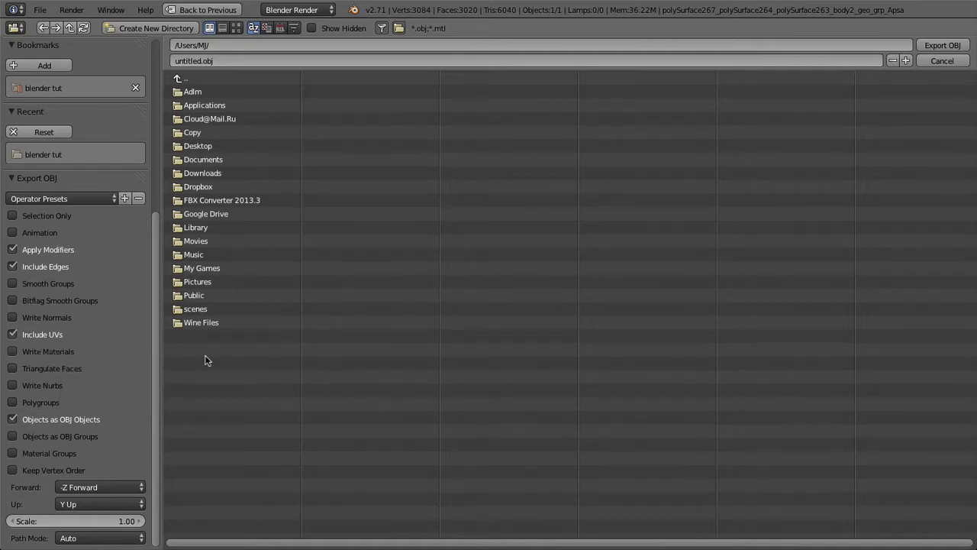
left_click(13, 317)
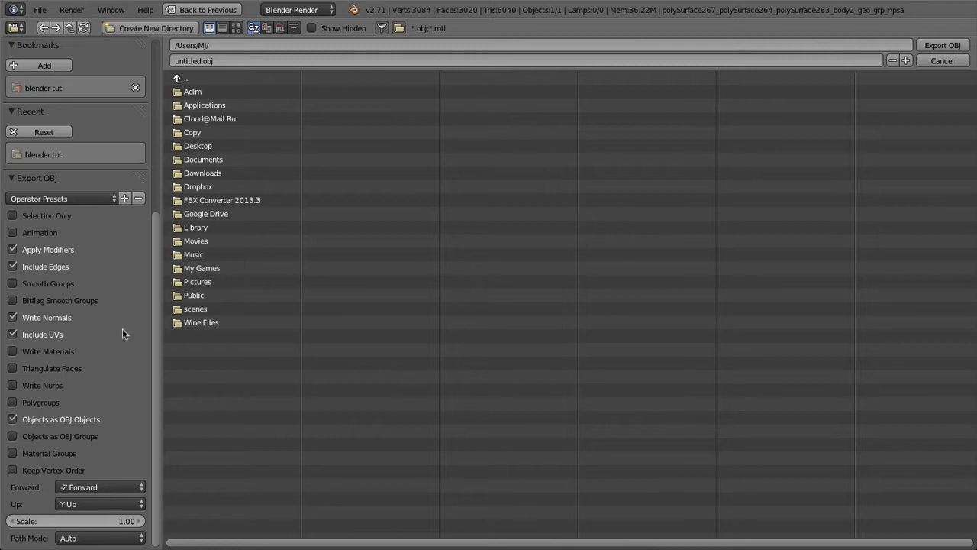